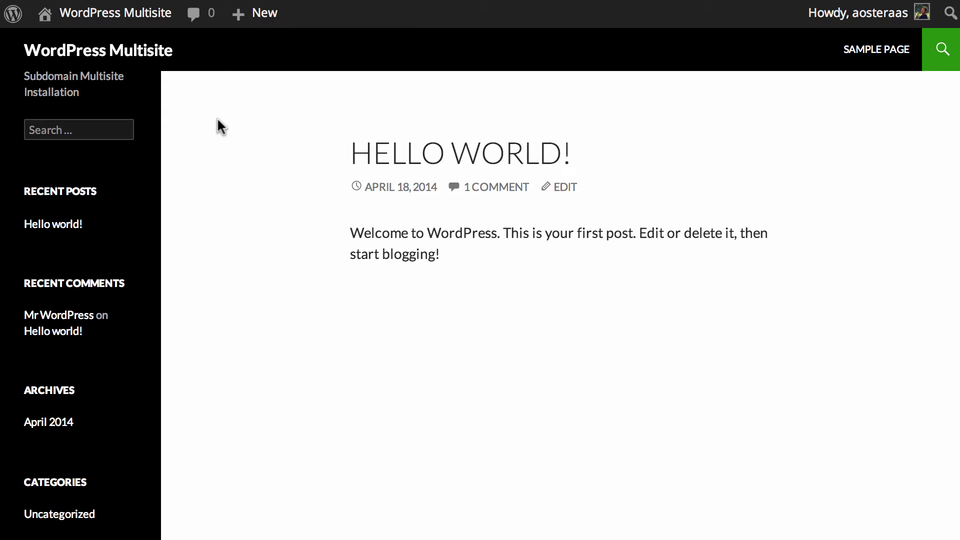
Step: Go from the front-end Hello World post to the WordPress Multisite admin Dashboard
click(120, 23)
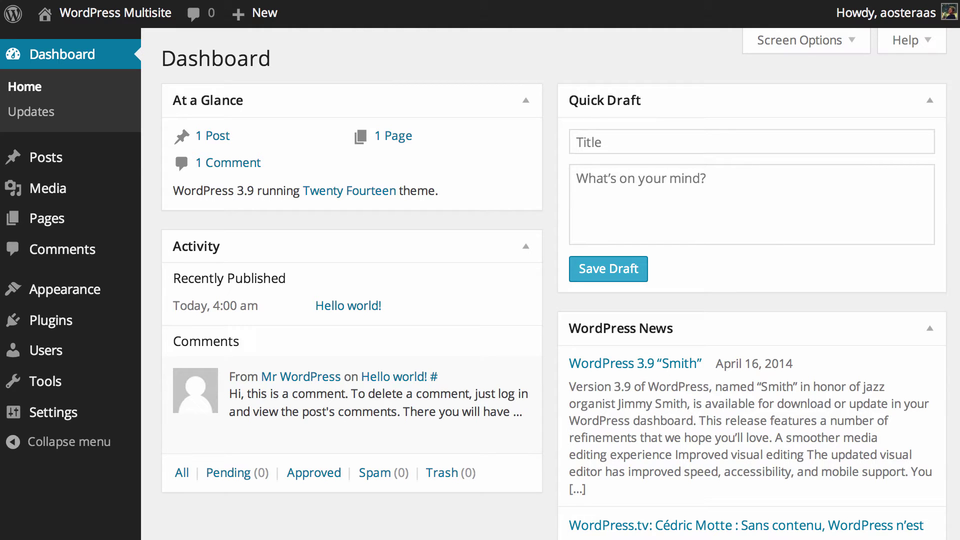
Step: Duplicate wp-config.php in public_html as the backup 'wp-config copy.php'
key(super+Tab)
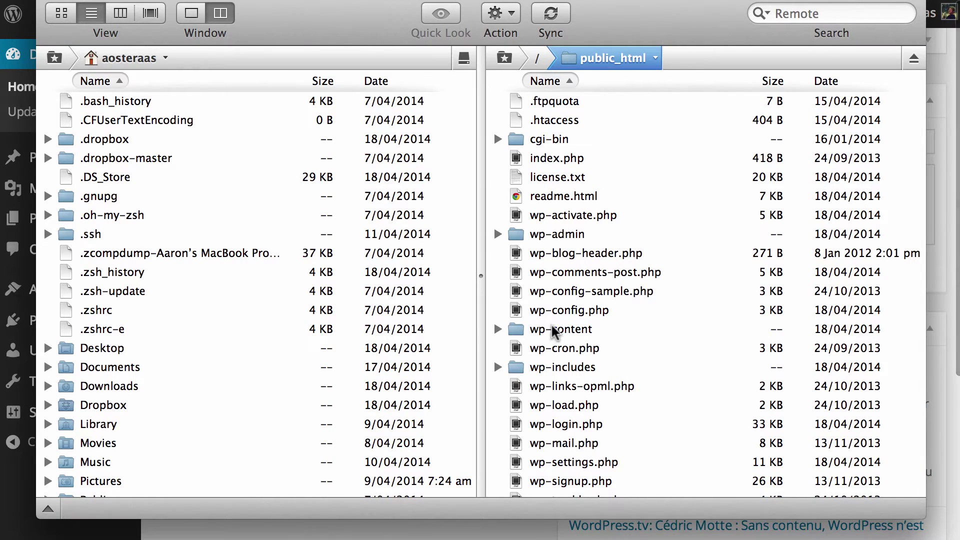
click(556, 311)
right_click(558, 311)
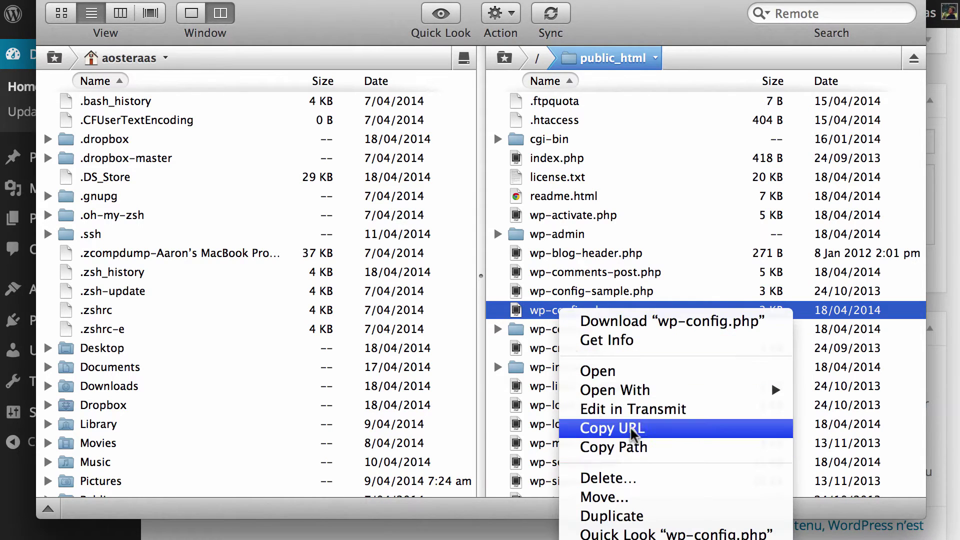
click(612, 516)
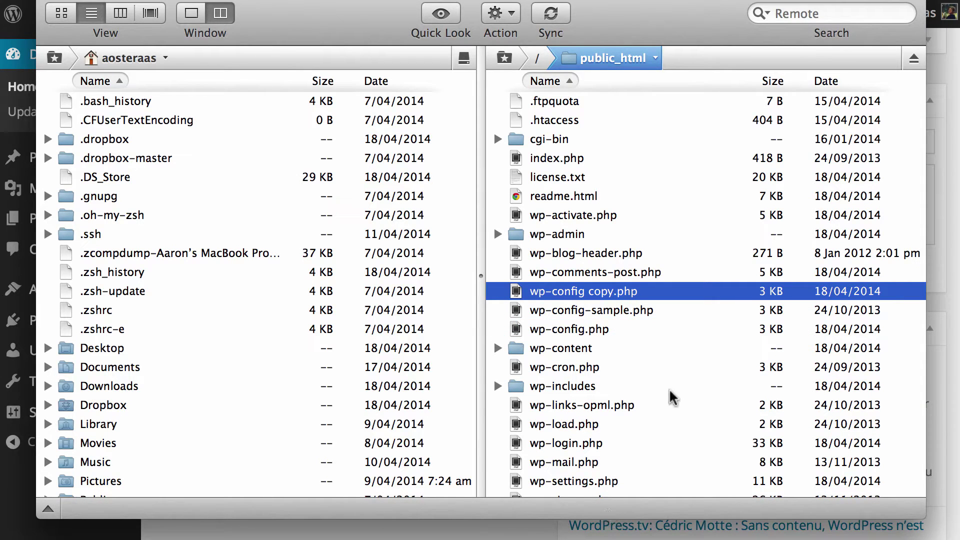
click(595, 330)
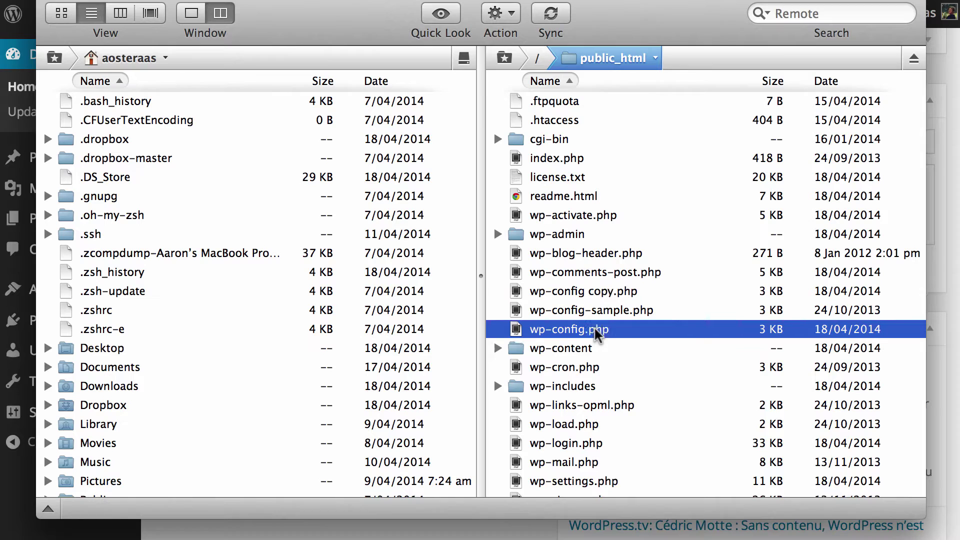
right_click(596, 334)
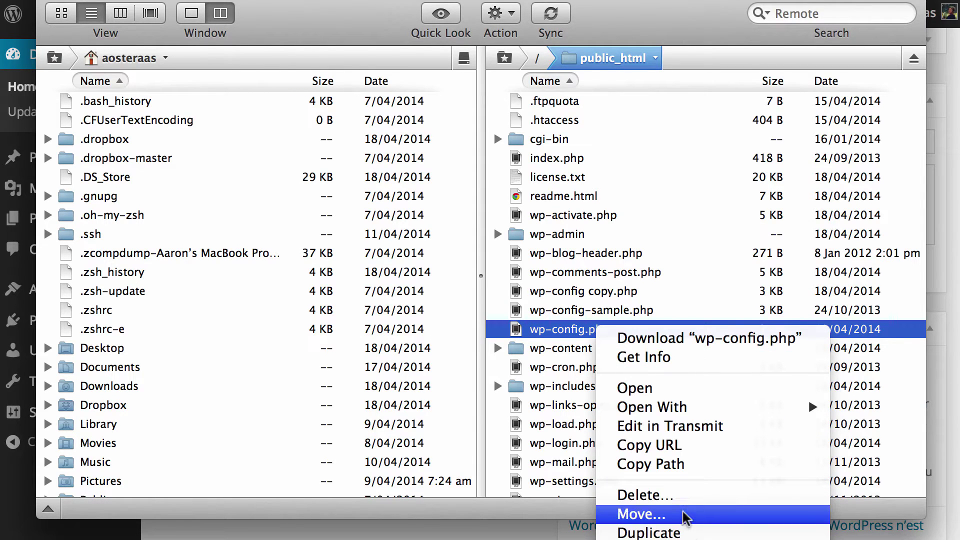
Step: Add define('WP_ALLOW_MULTISITE', true); below WP_DEBUG in wp-config.php and upload it
click(683, 427)
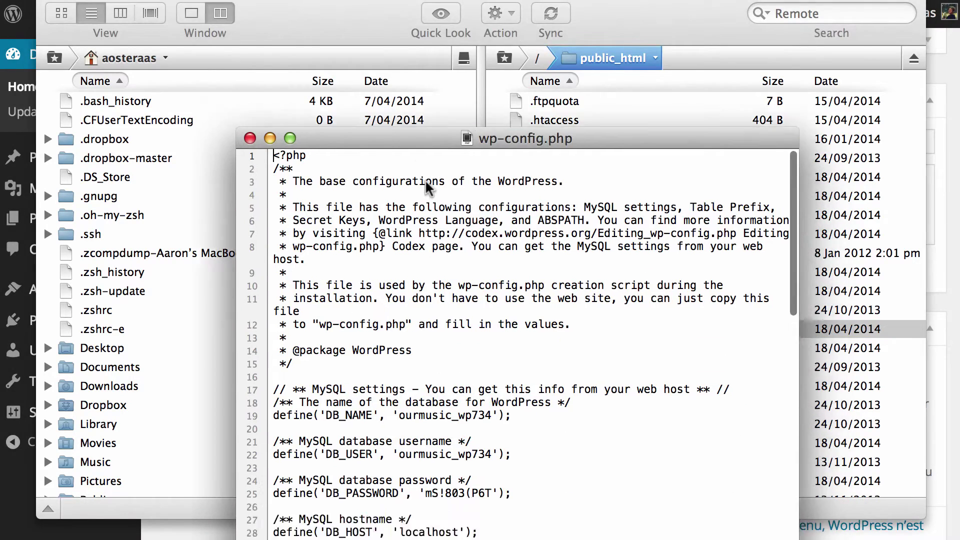
drag(415, 138, 372, 13)
scroll(373, 193, down, 15)
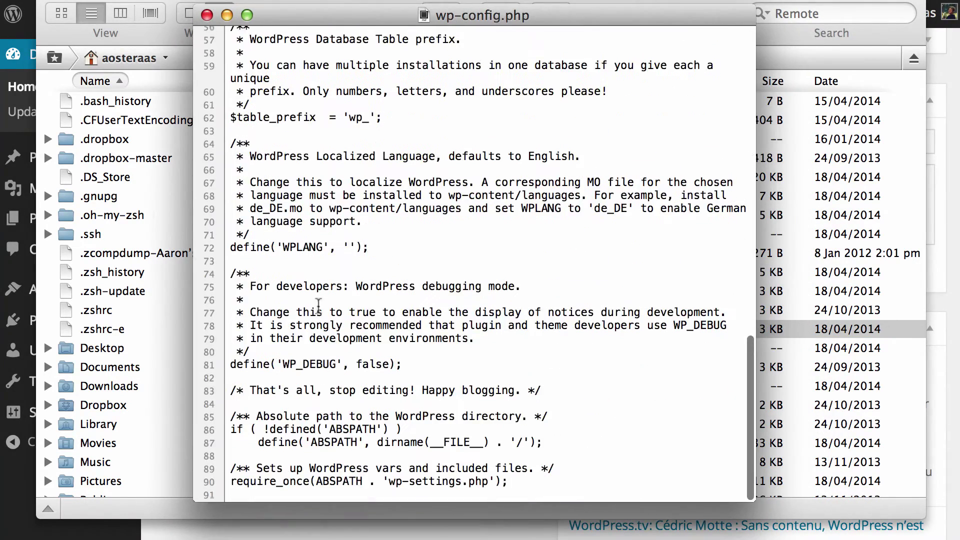
click(423, 379)
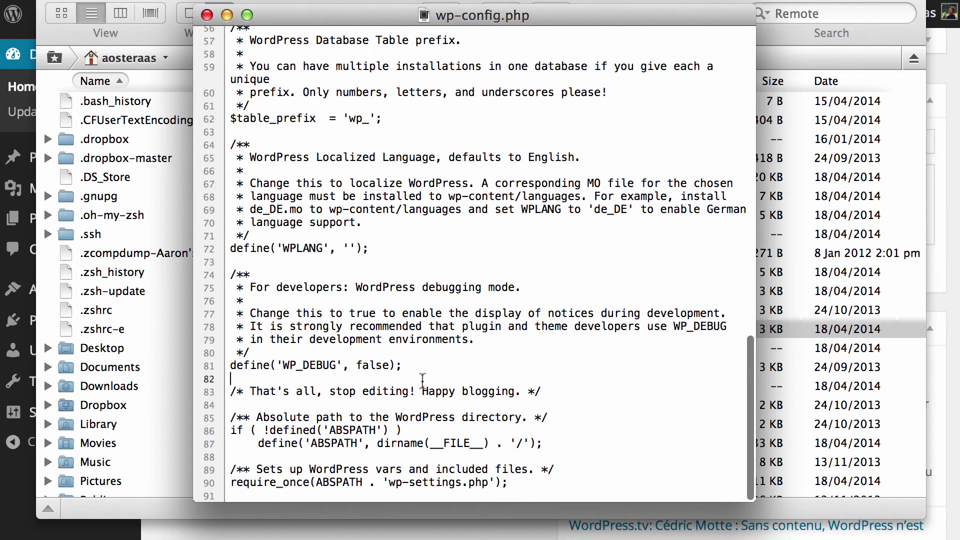
key(Return)
text(define('WP_ALLOW_MULTISITE', true);)
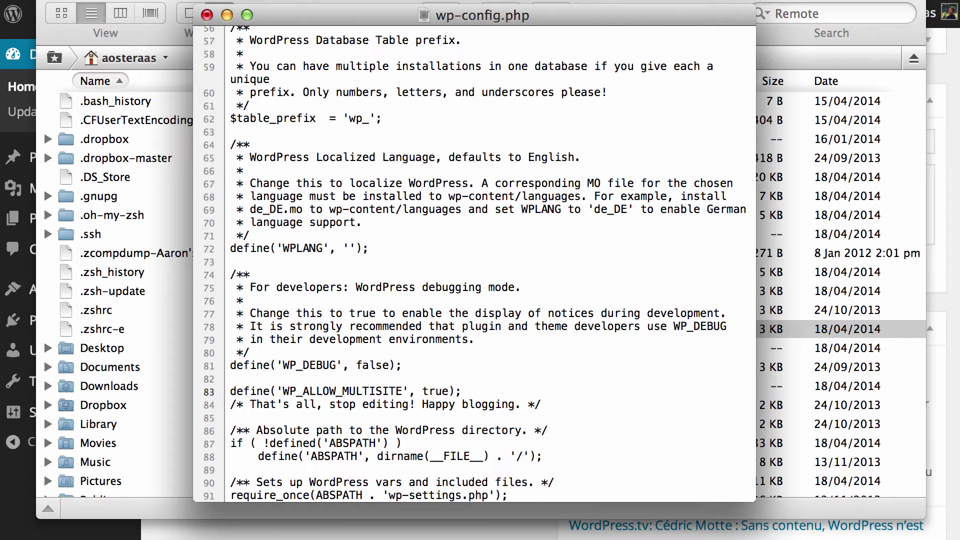
key(super+shift+Left)
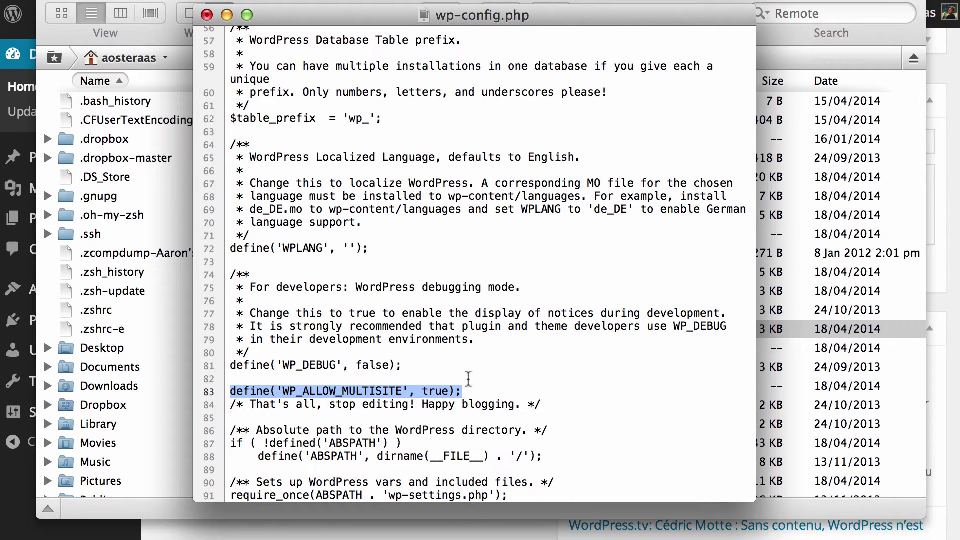
click(469, 380)
key(super+s)
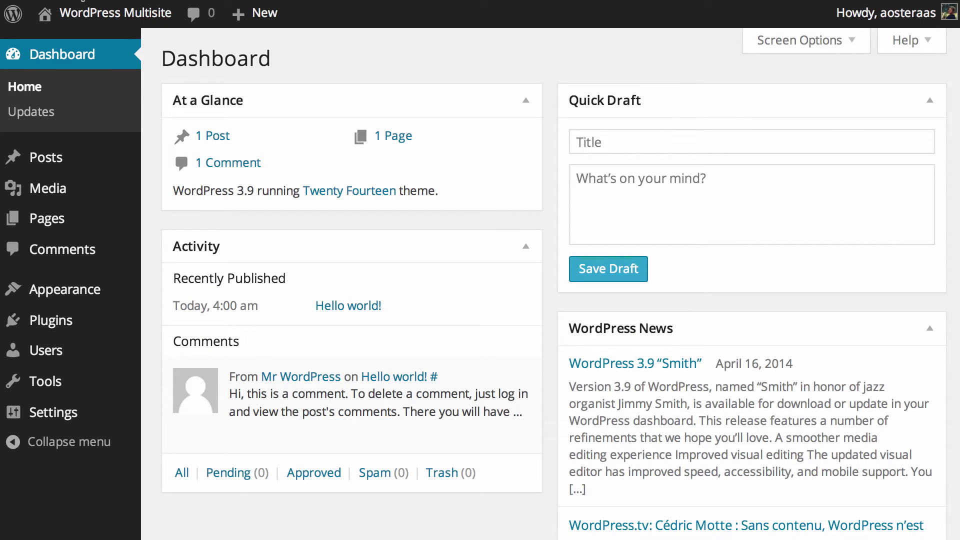
Step: Reload the dashboard and open the Tools > Network Setup page
key(super+r)
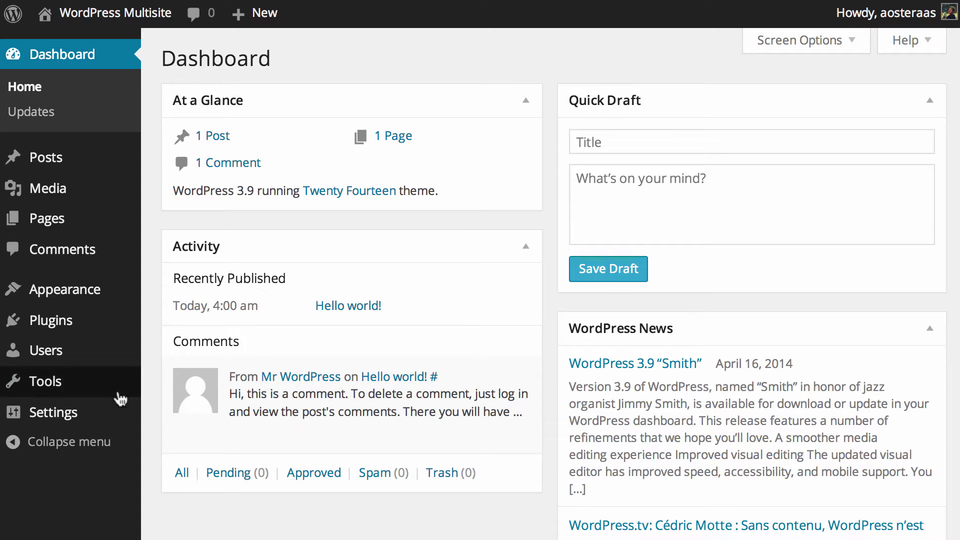
mouse_move(93, 398)
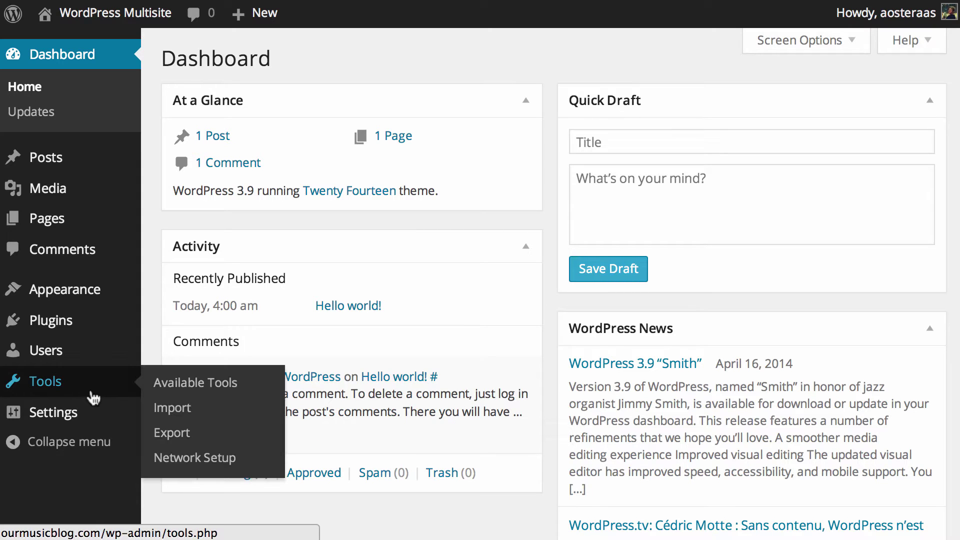
click(195, 461)
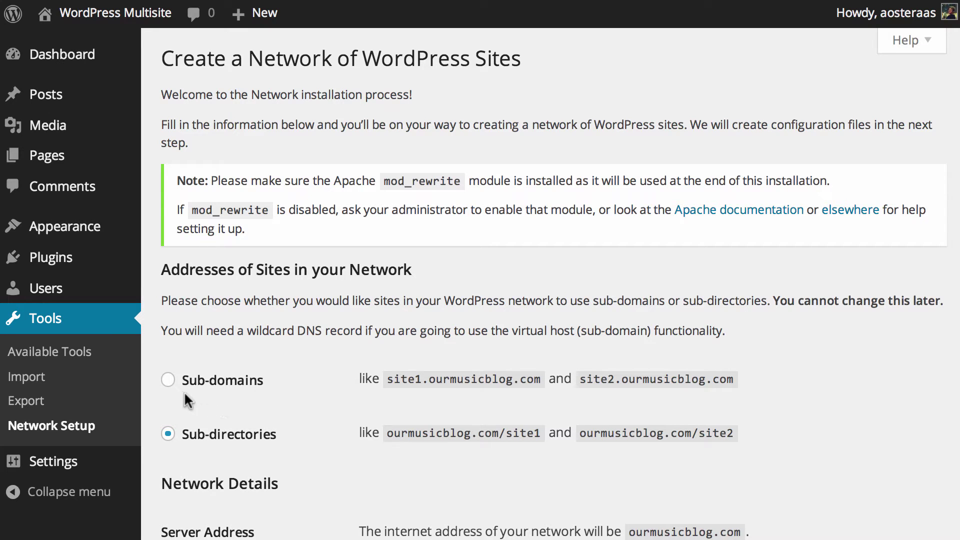
Step: Choose sub-domain site addresses and install the 'WordPress Multisite Sites' network
click(168, 380)
scroll(461, 300, down, 4)
scroll(258, 271, down, 2)
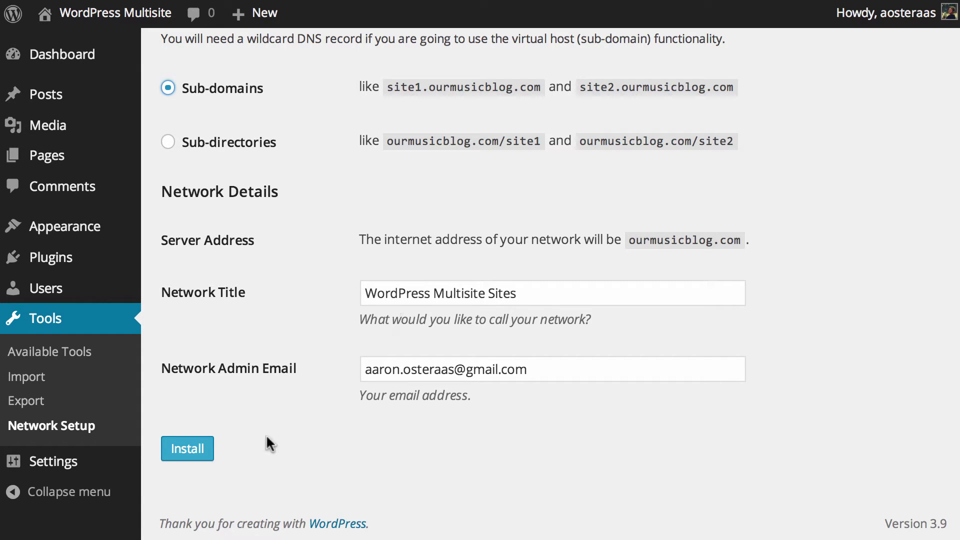
click(200, 452)
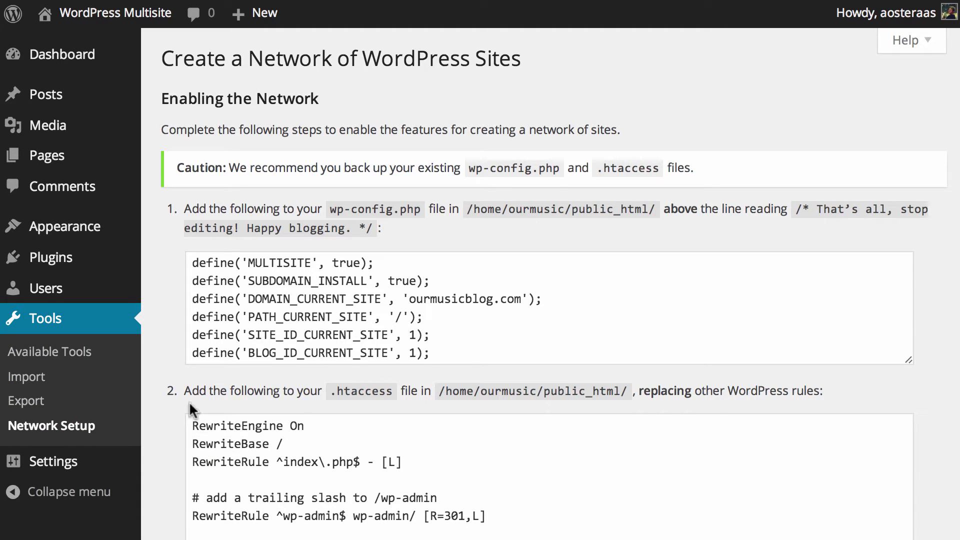
Step: Copy the six multisite define lines from the Enabling the Network instructions
click(496, 353)
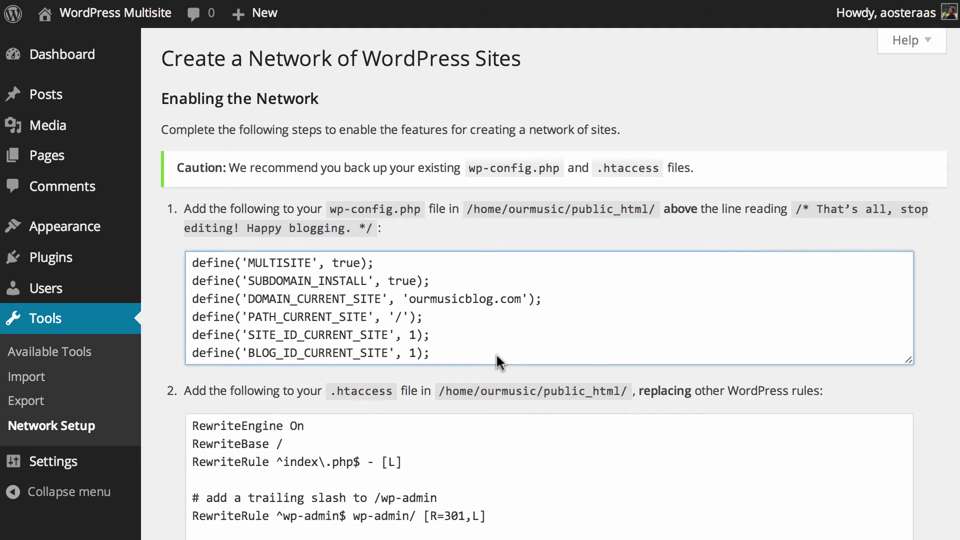
key(super+a)
key(super+c)
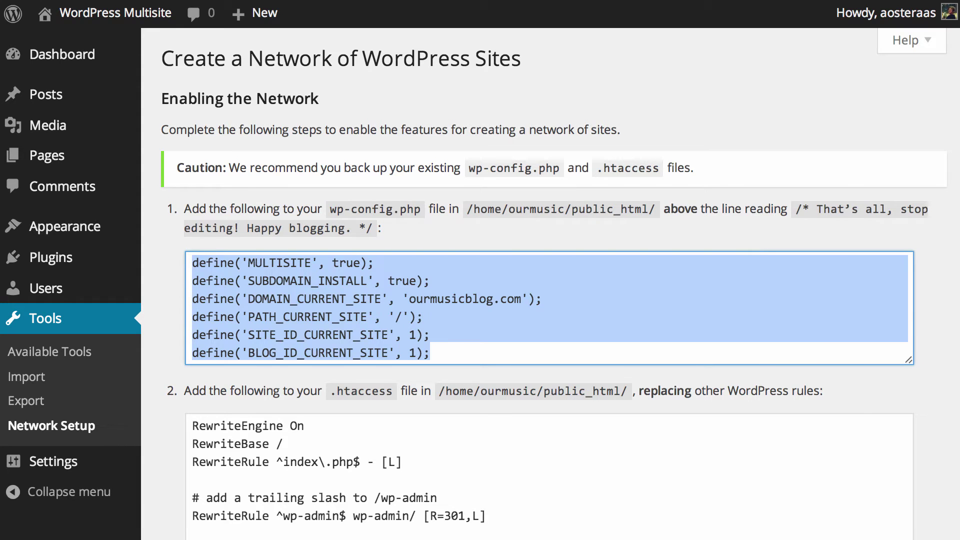
Step: Paste the six define lines below WP_ALLOW_MULTISITE in wp-config.php and upload it
key(super+Tab)
click(484, 380)
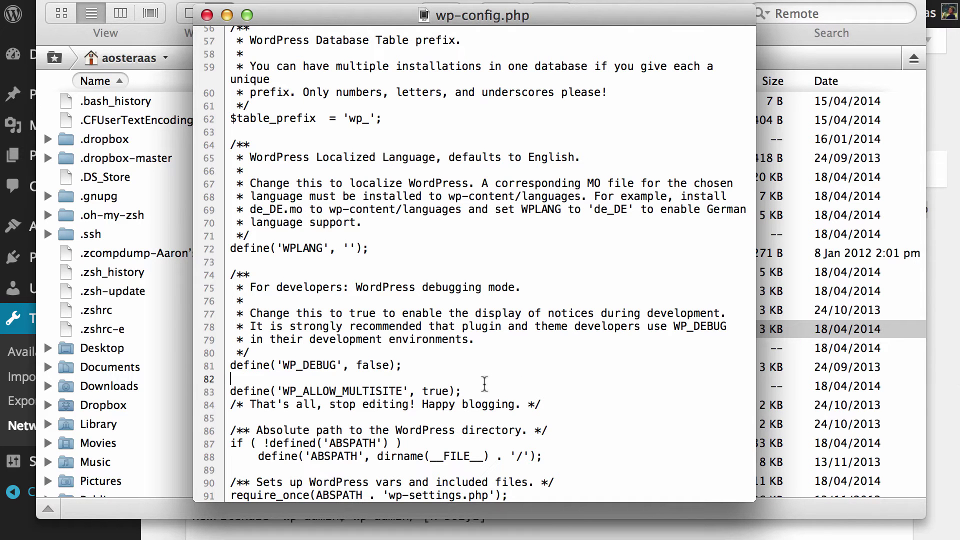
key(Down)
key(super+Right)
key(Return)
key(super+v)
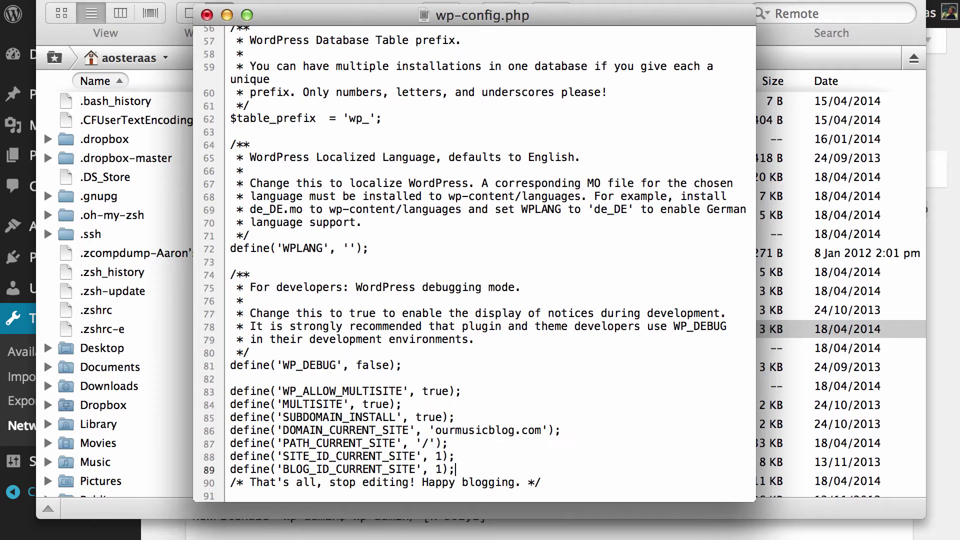
key(Up)
key(Up)
key(Up)
key(Up)
key(Up)
key(Up)
key(Up)
key(BackSpace)
key(super+s)
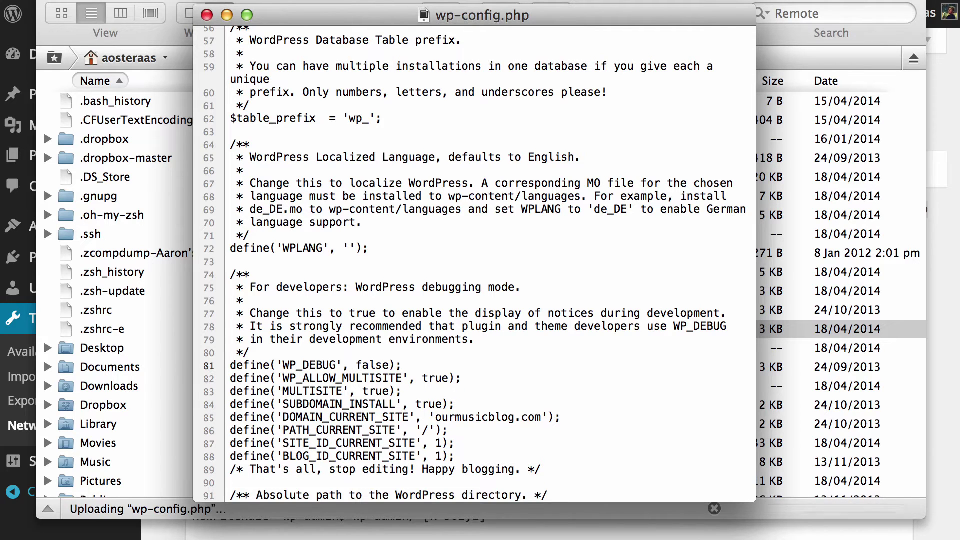
click(207, 15)
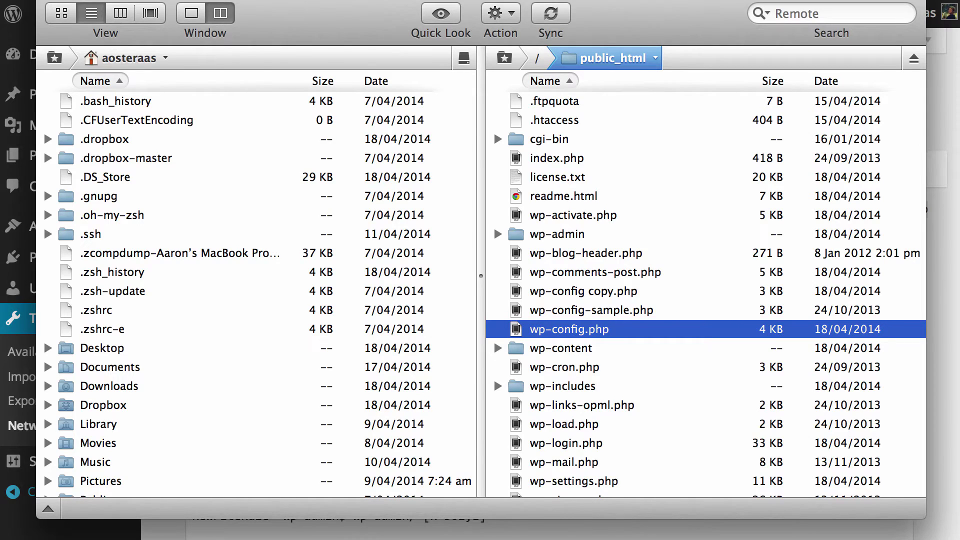
Step: Select the .htaccess rewrite rules shown on the network setup page
key(super+Tab)
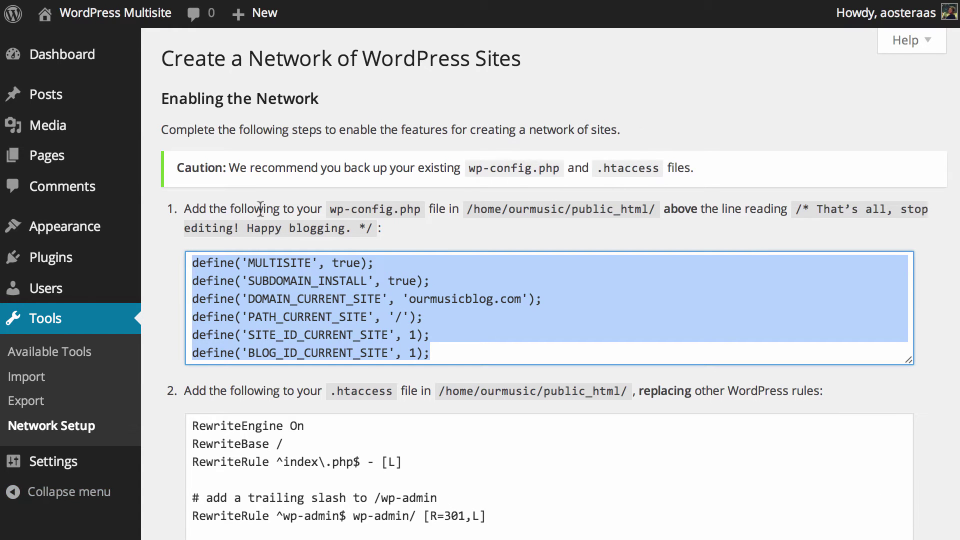
scroll(261, 209, down, 5)
click(226, 210)
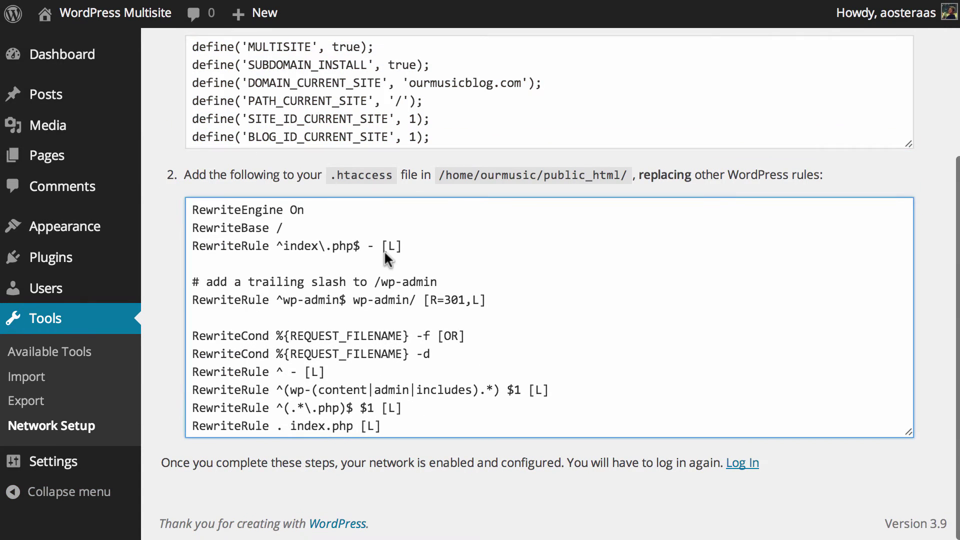
key(super+a)
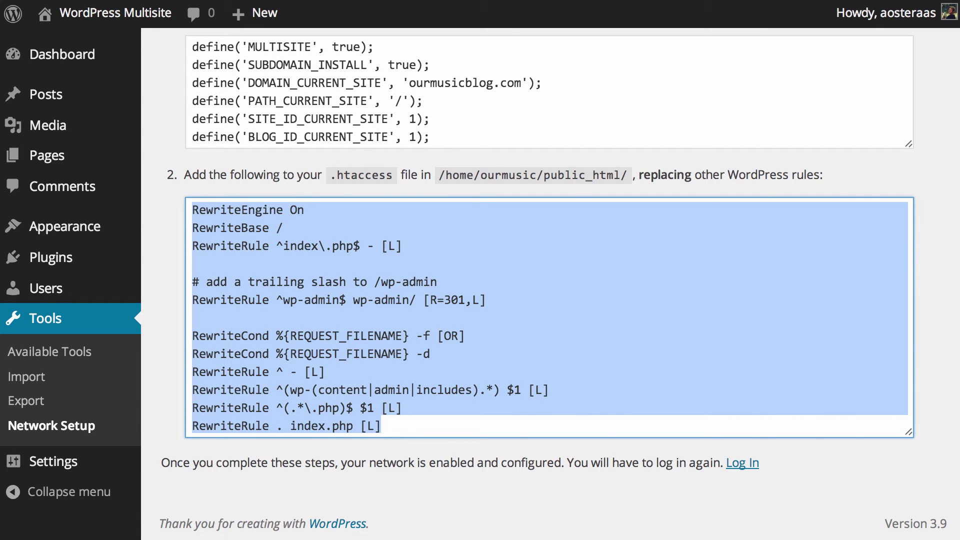
Step: Replace the server's .htaccess contents with the multisite rewrite rules and save it
key(super+Tab)
click(542, 123)
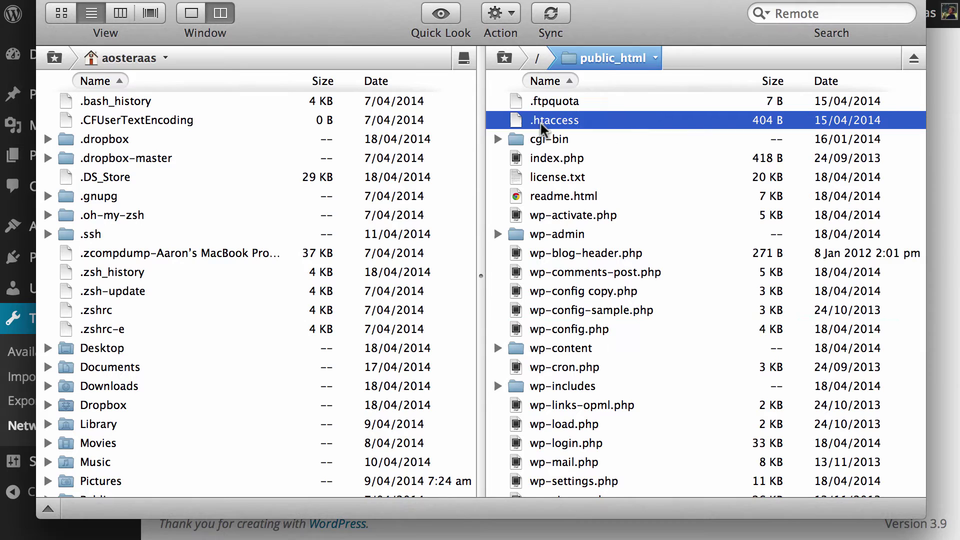
right_click(541, 125)
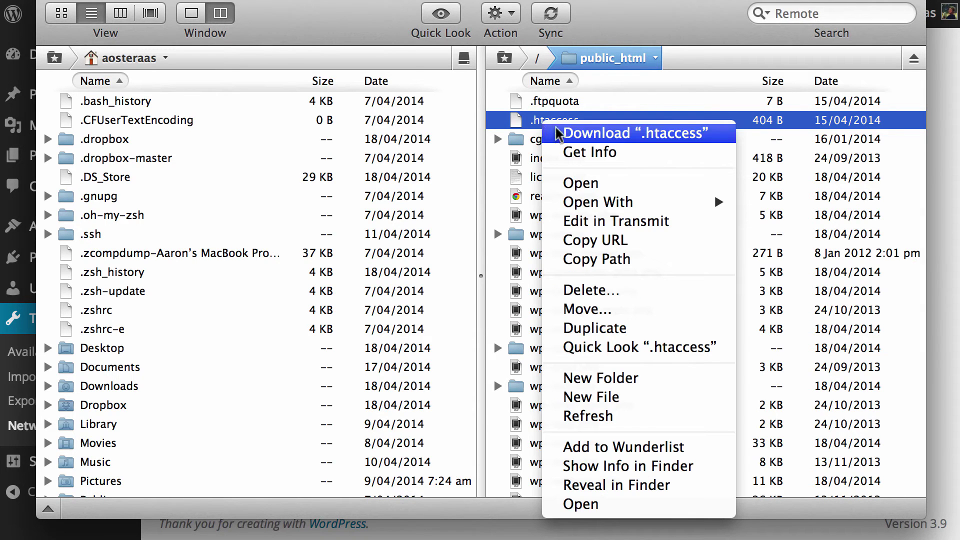
click(605, 221)
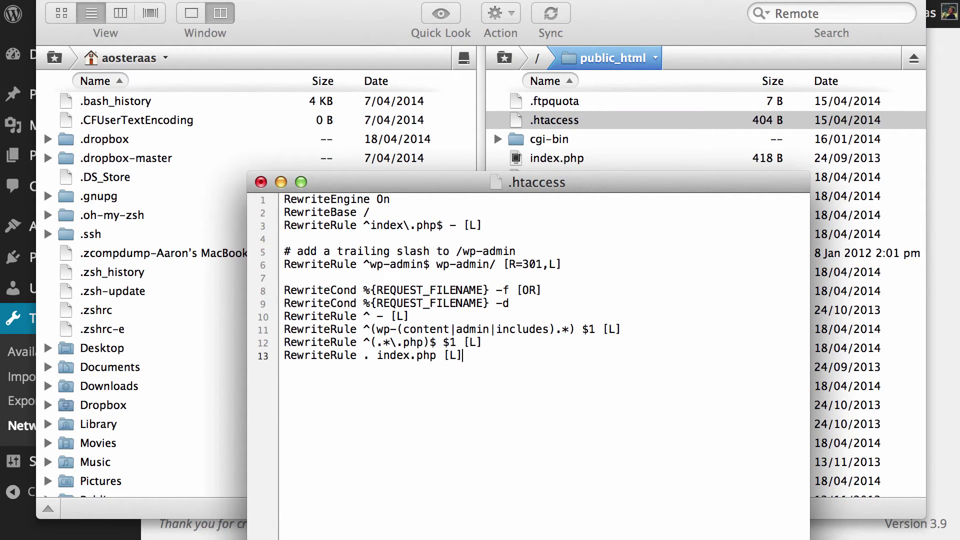
key(super+s)
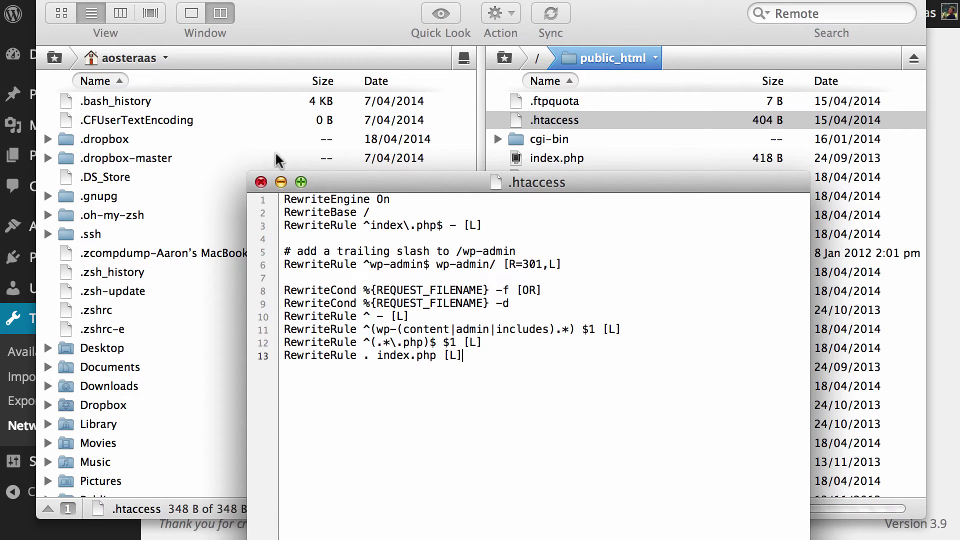
click(261, 182)
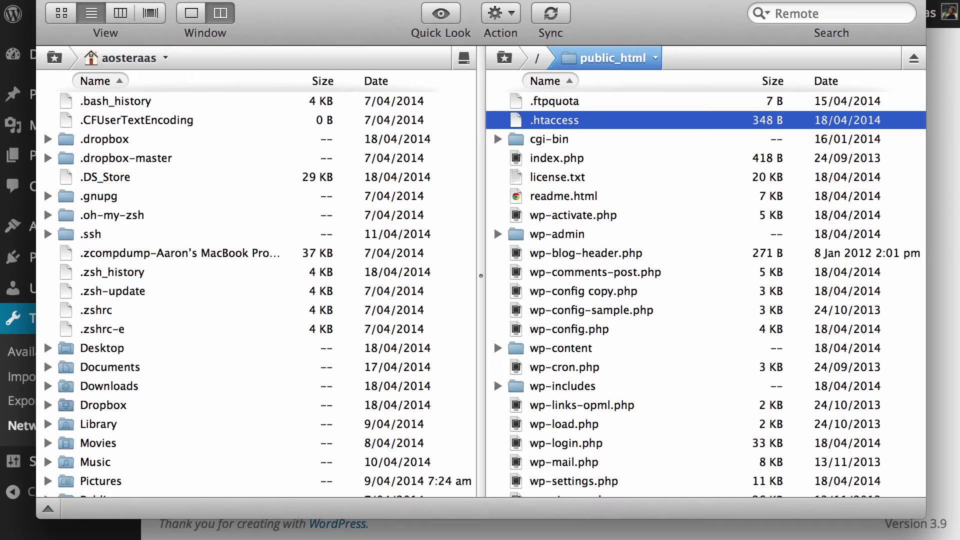
key(super+Tab)
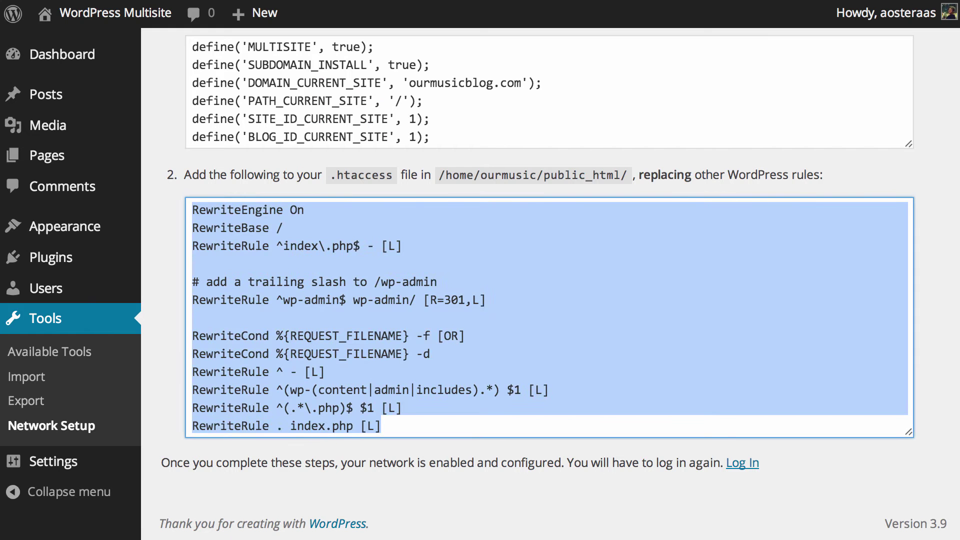
Step: Follow the Log In link below the setup steps to reach the login page
click(661, 485)
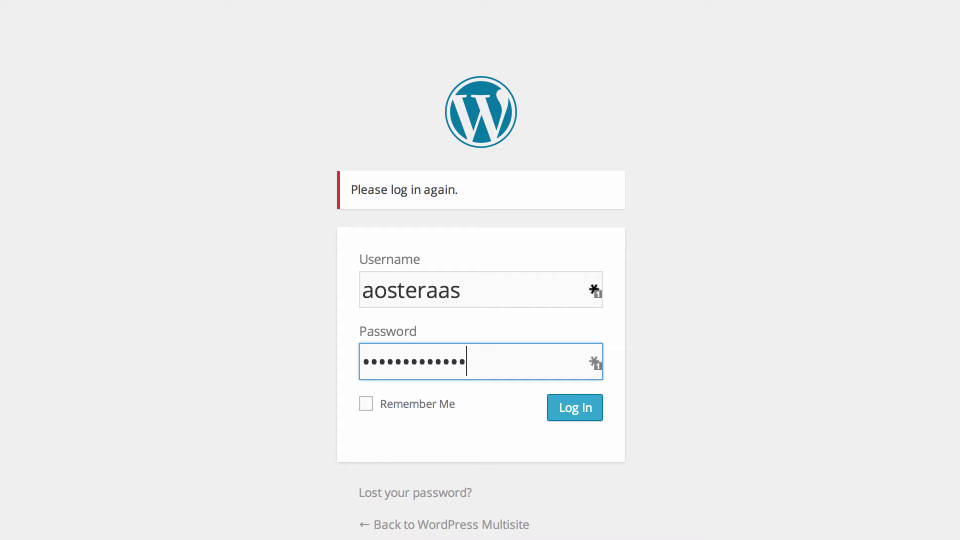
Step: Log in and open My Sites > Network Admin, showing 1 site and 1 user
key(Return)
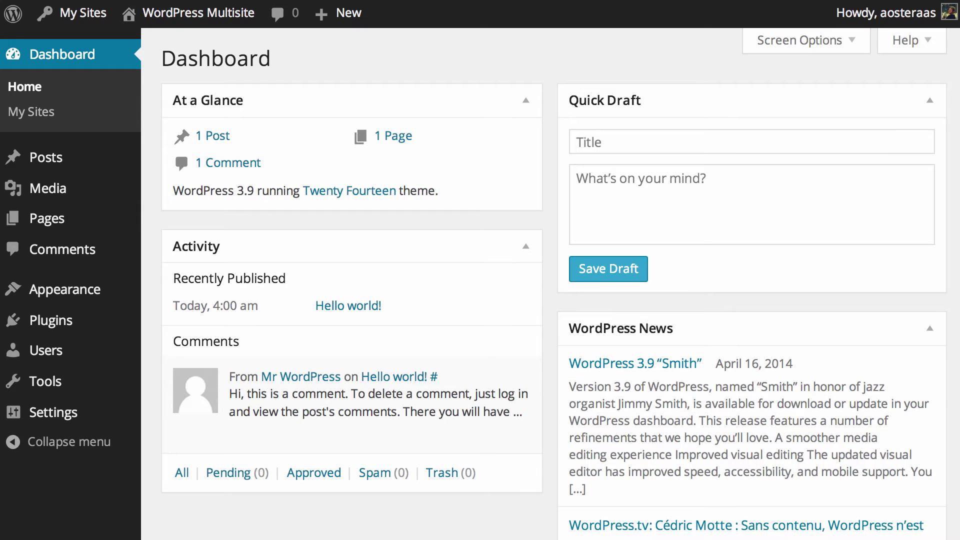
mouse_move(95, 14)
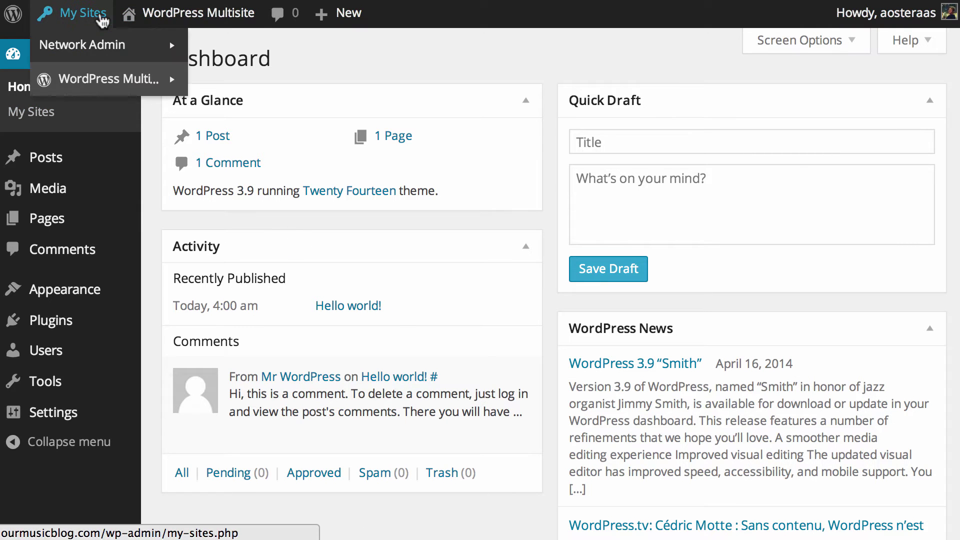
mouse_move(97, 44)
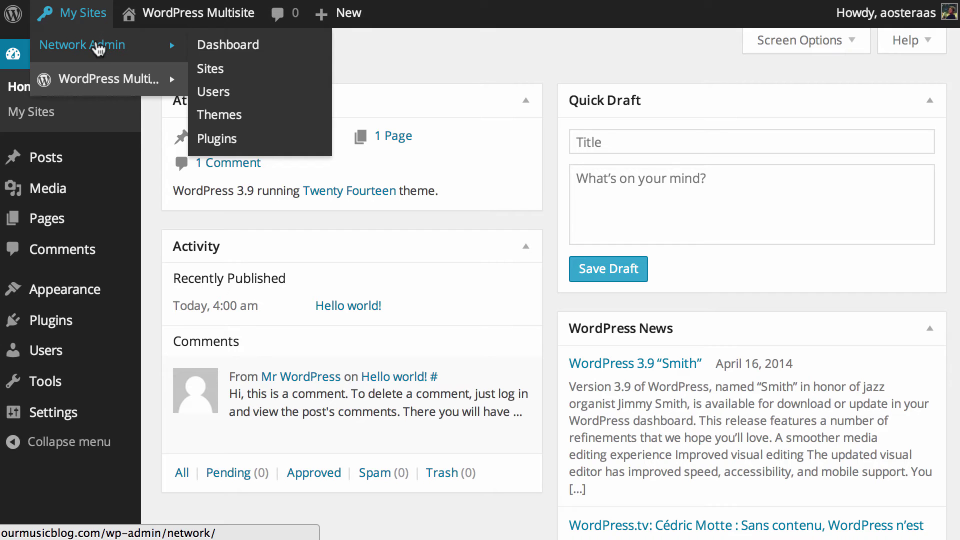
click(99, 49)
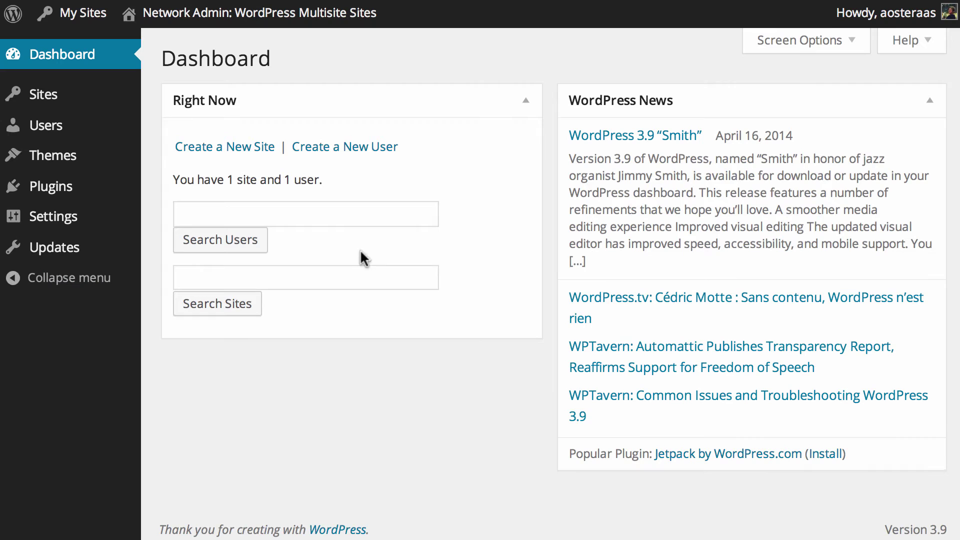
drag(201, 173, 332, 172)
click(339, 176)
Step: Open the Add New Site form and enter 'wpkb' as the site address
mouse_move(70, 100)
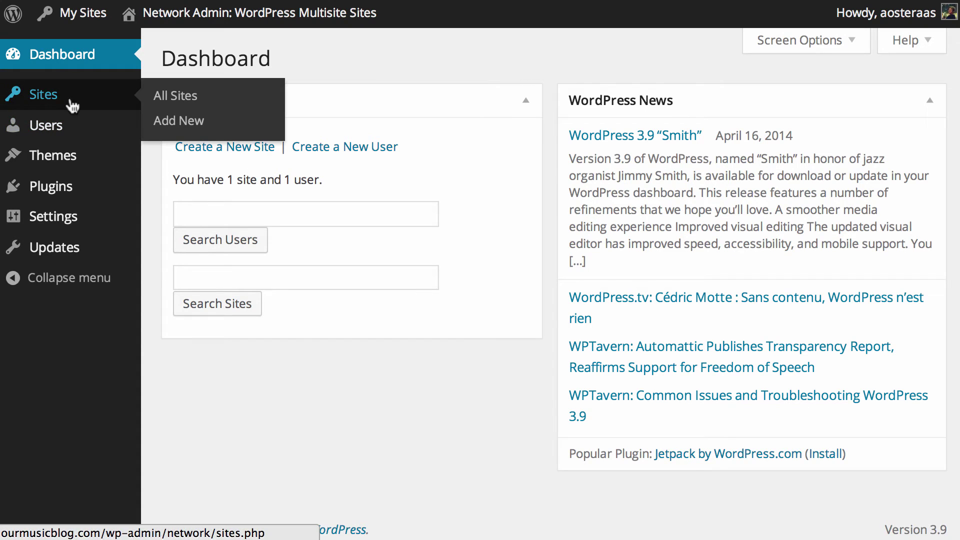
click(199, 126)
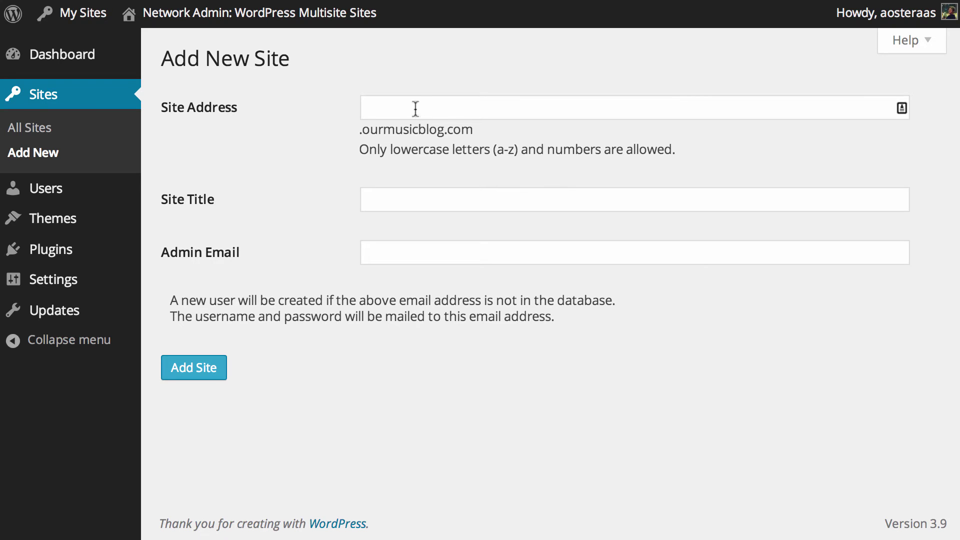
drag(483, 126, 381, 126)
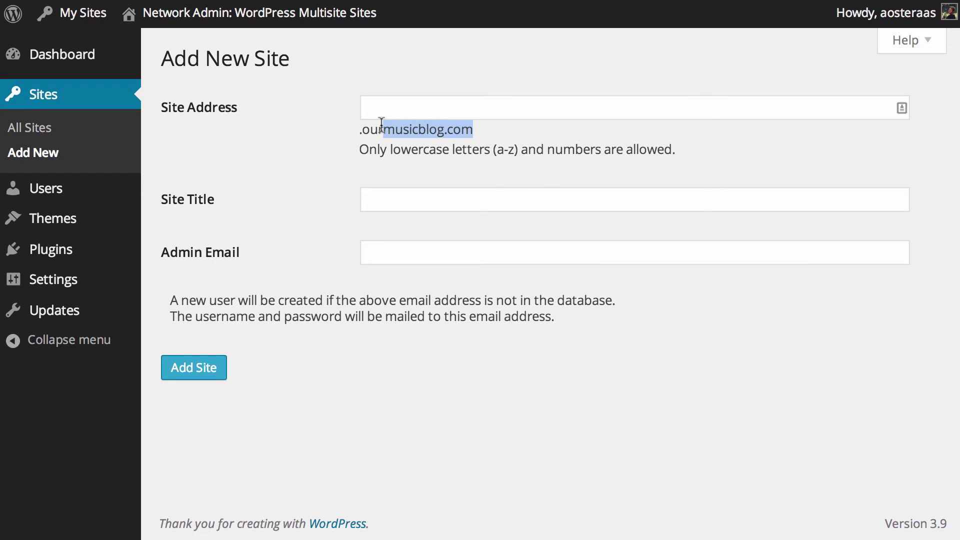
click(415, 111)
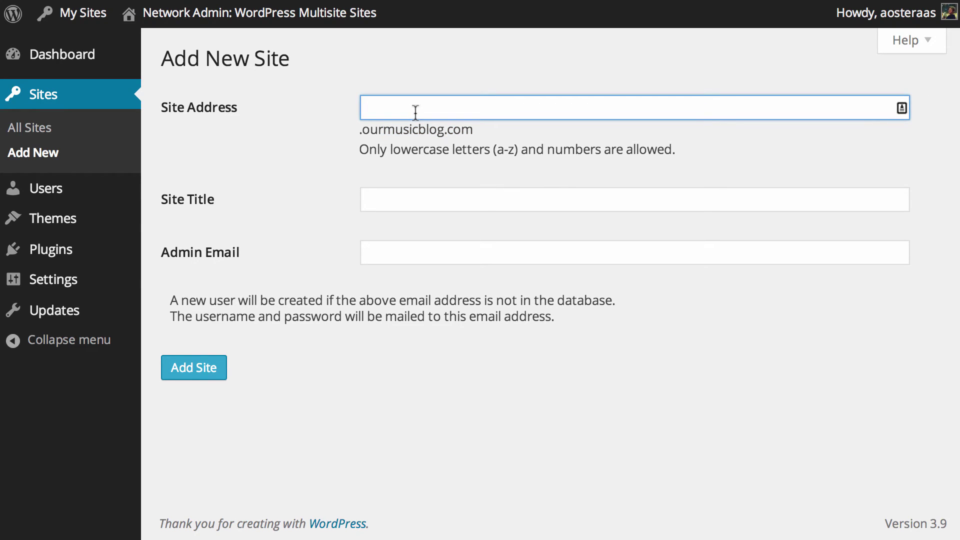
text(wpkb)
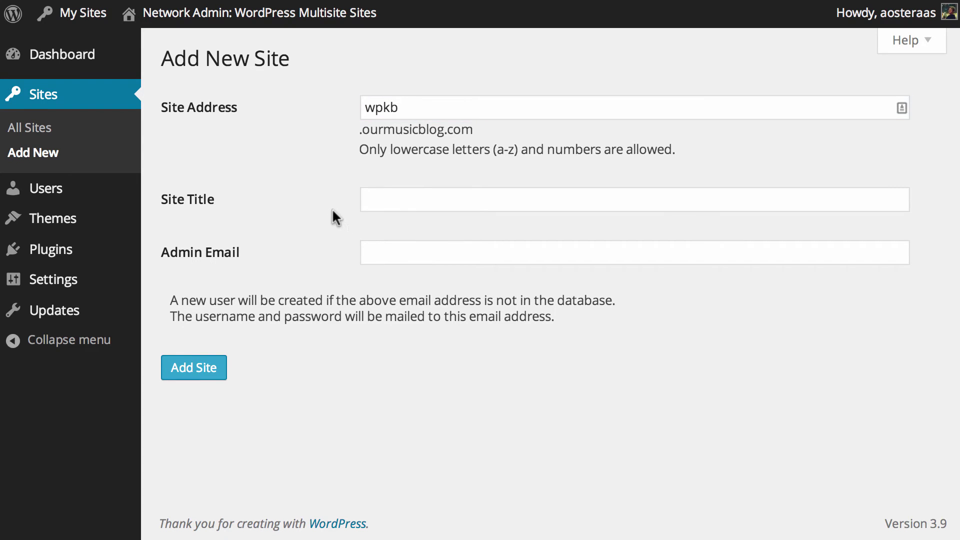
Step: Title the site 'MultiSite Demo' and enter the admin's e-mail address
click(378, 203)
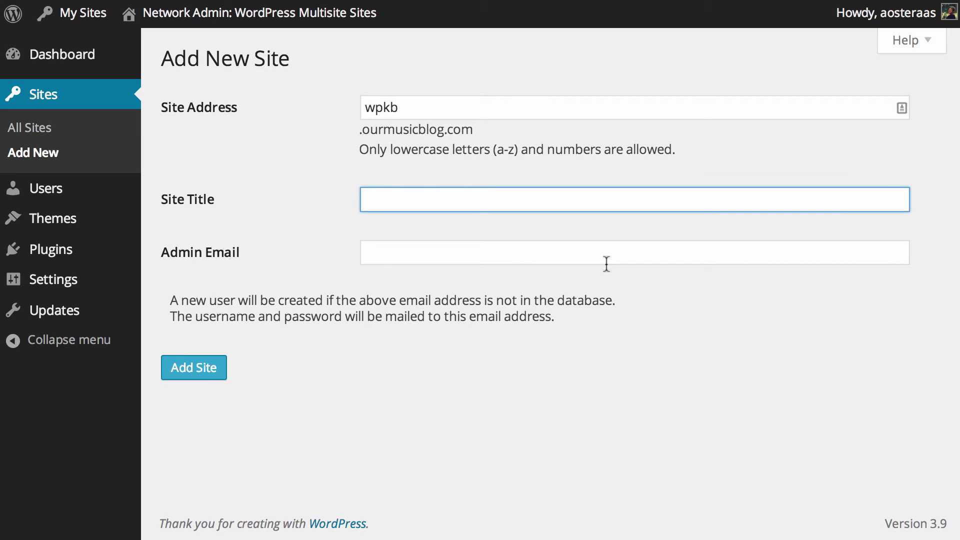
text(MultiSite Demo)
click(367, 253)
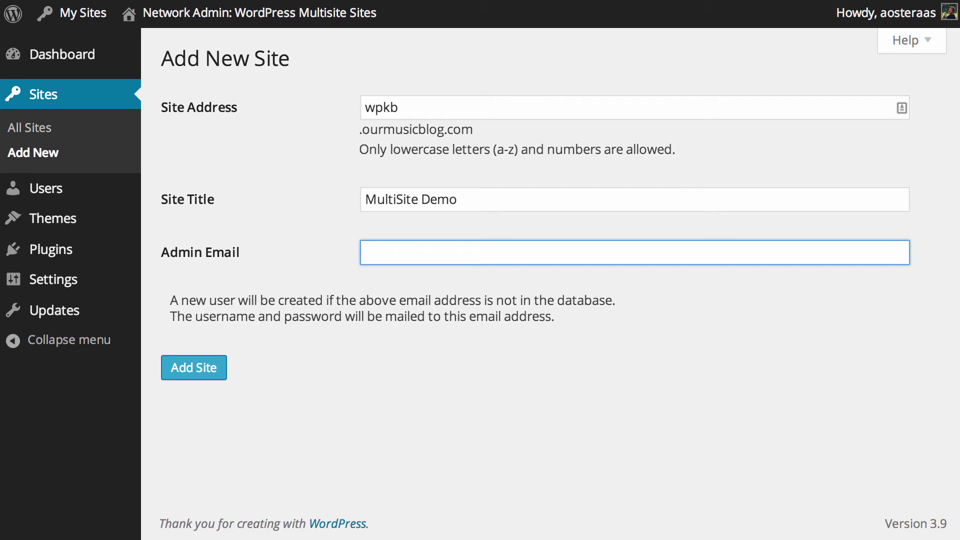
key(super+a)
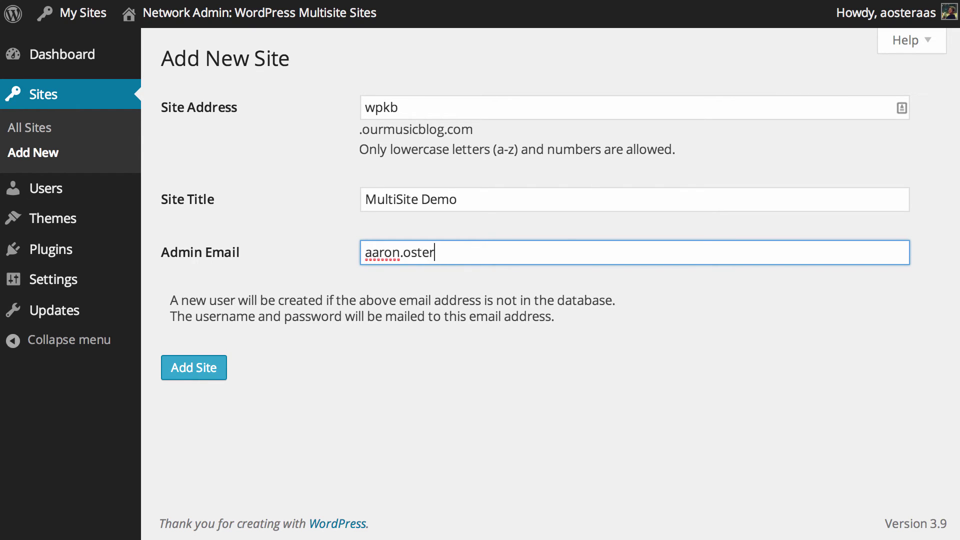
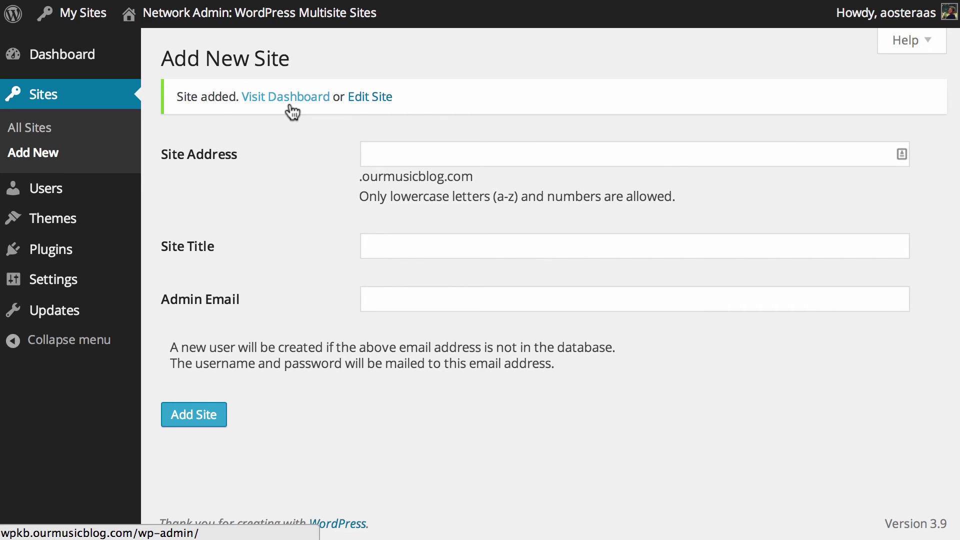
Step: Open the wpkb site's dashboard in a new tab, find it returns 404 Not Found, and close it
right_click(291, 106)
click(300, 114)
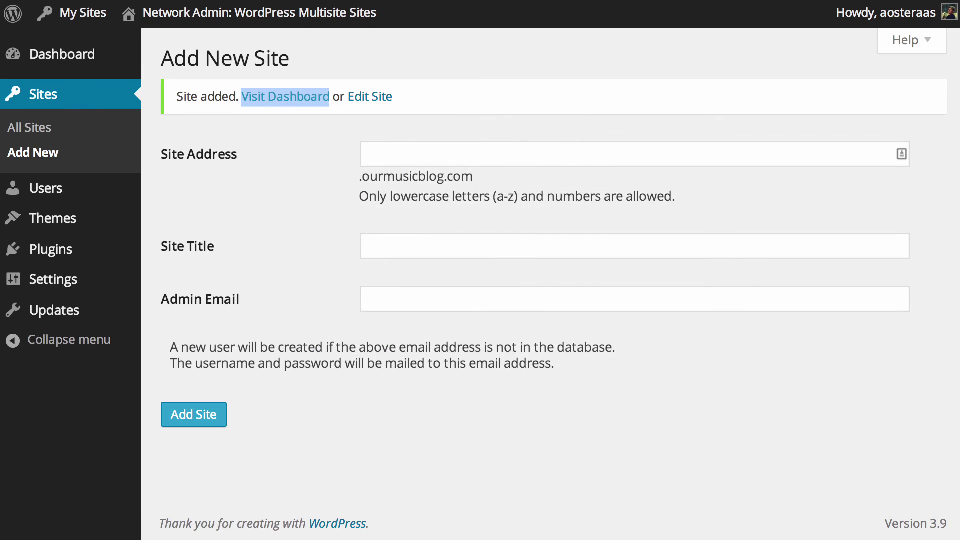
key(ctrl+Tab)
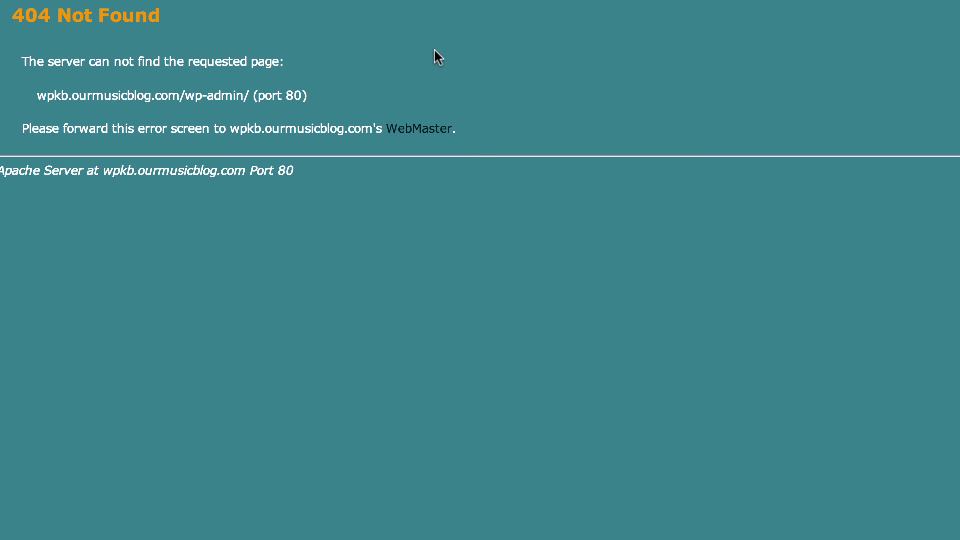
key(ctrl+w)
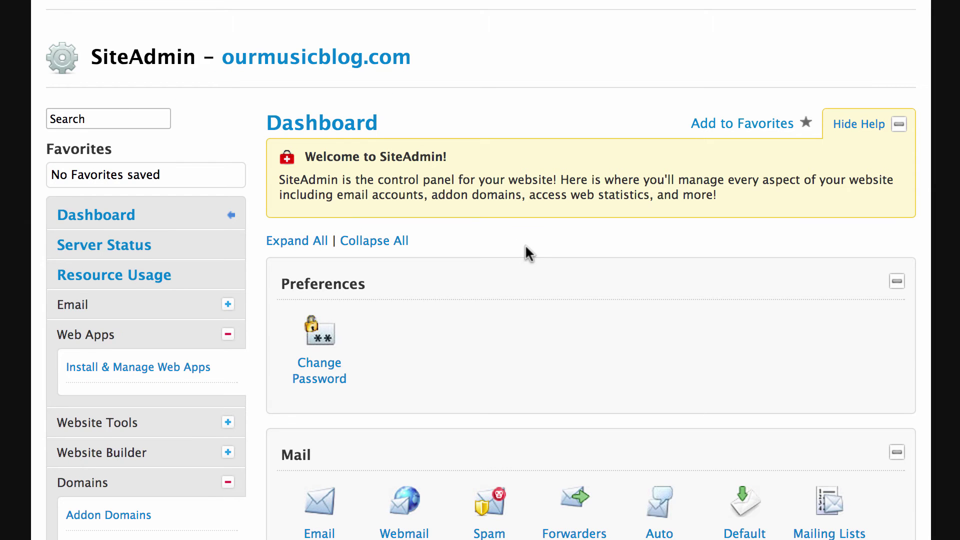
Step: Go to Domains > Subdomains and enter wpkb as the new subdomain name
scroll(529, 253, down, 15)
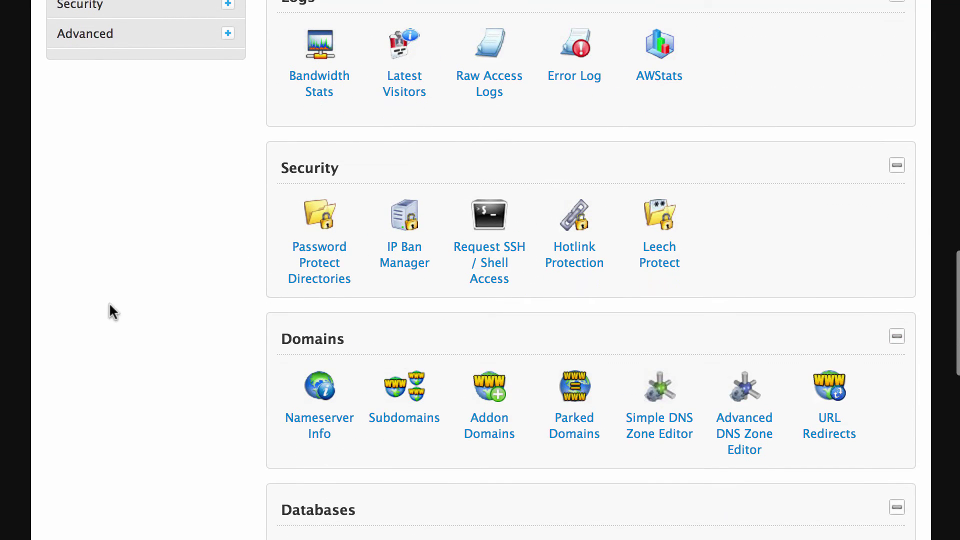
scroll(134, 398, up, 15)
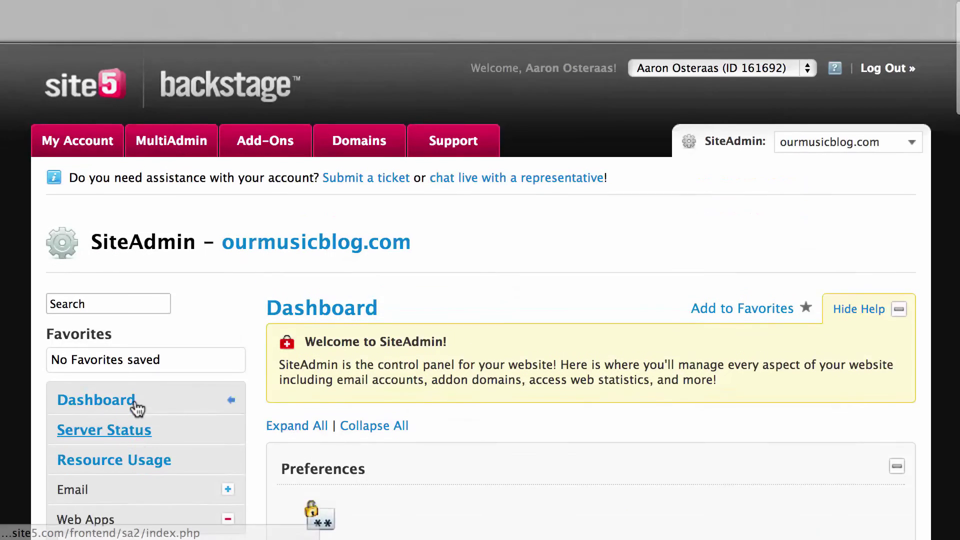
scroll(138, 398, down, 5)
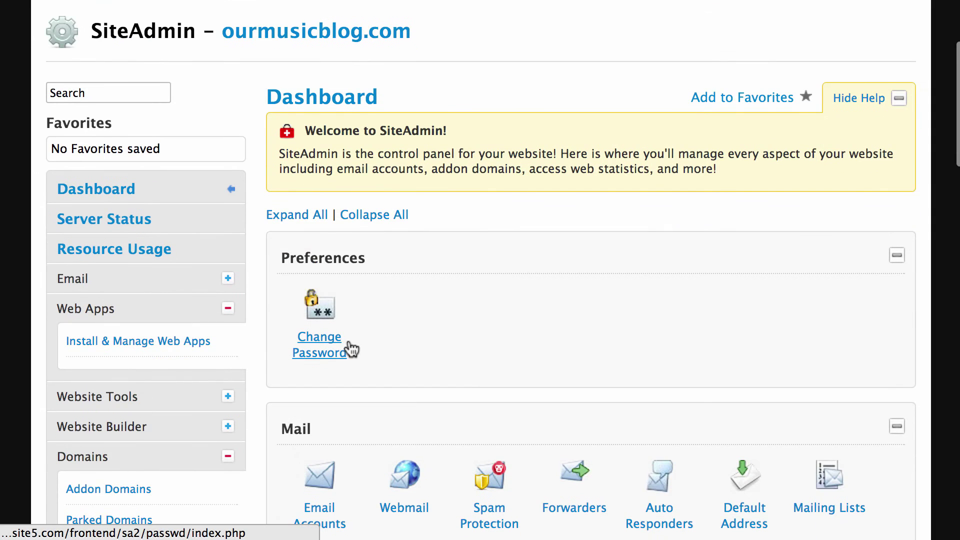
scroll(295, 332, down, 10)
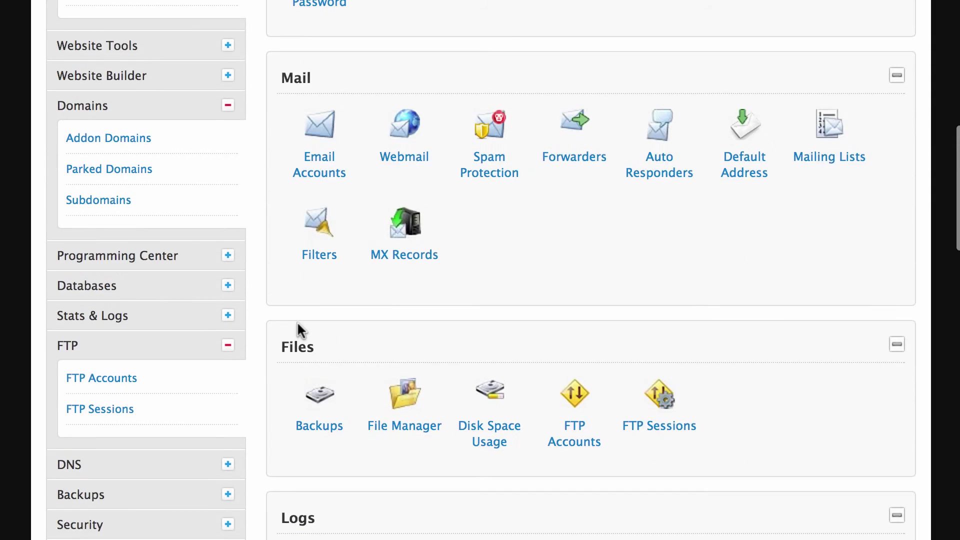
scroll(299, 325, down, 5)
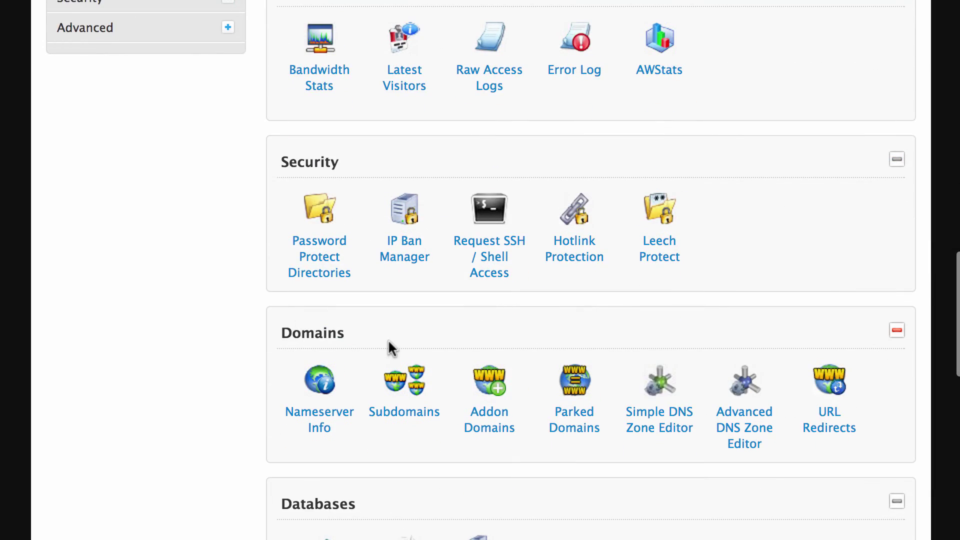
click(375, 393)
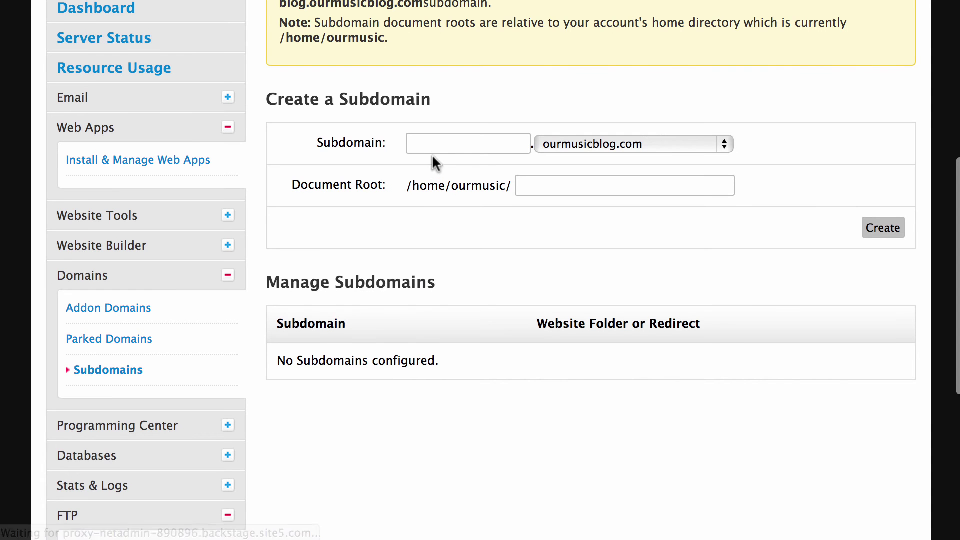
click(437, 145)
text(wpkb)
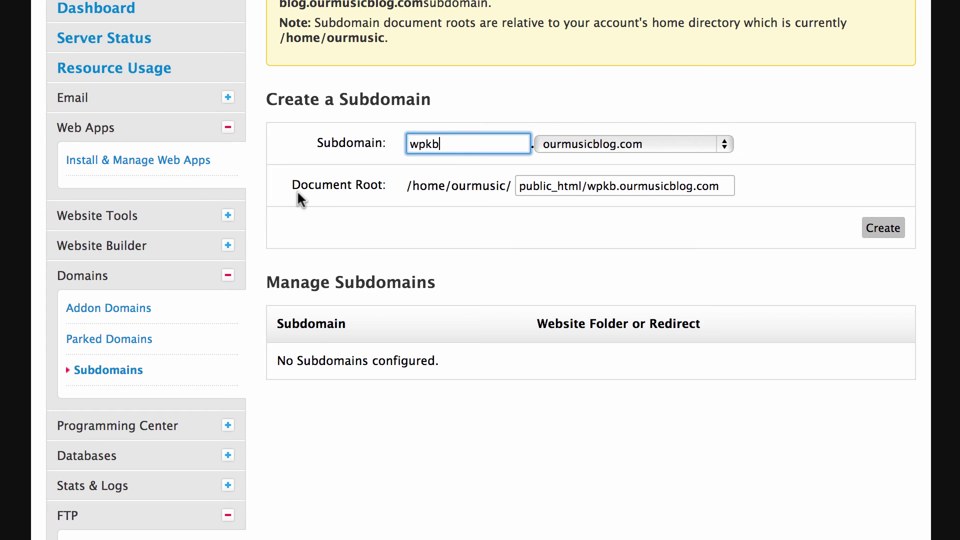
Step: Trim the Document Root to public_html/ and create the wpkb subdomain
drag(299, 190, 469, 199)
click(464, 198)
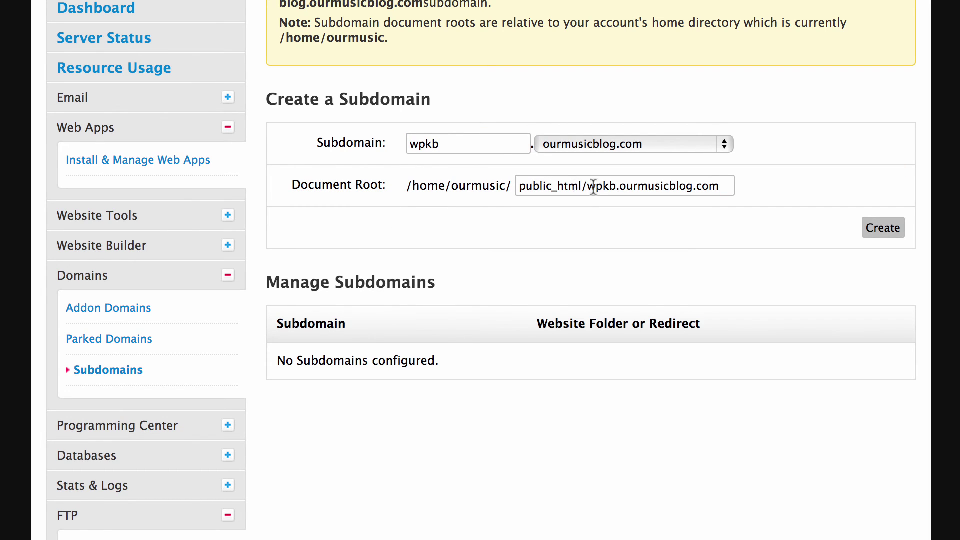
drag(588, 187, 802, 197)
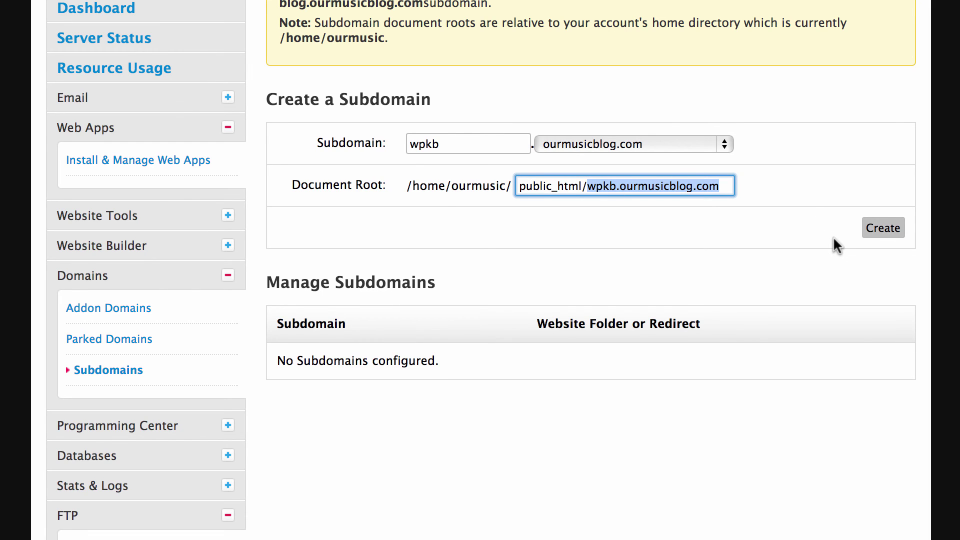
key(BackSpace)
click(895, 232)
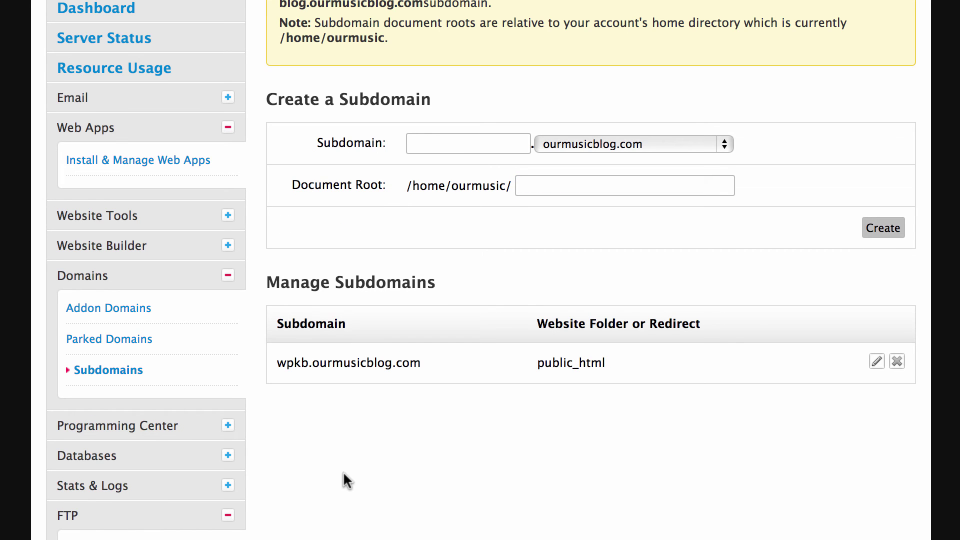
Step: Visit the MultiSite Demo site from My Sites in the admin bar, showing its Hello World post
scroll(314, 479, up, 7)
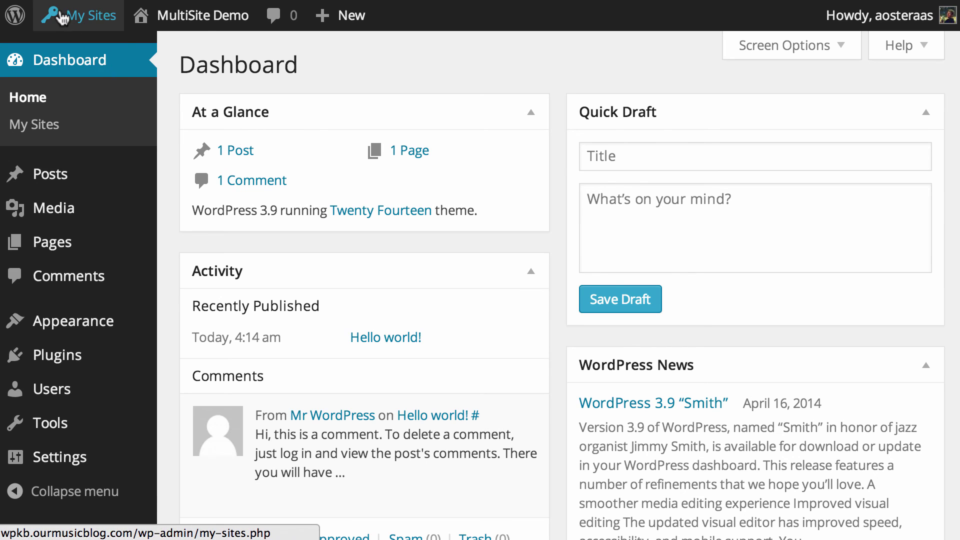
mouse_move(71, 23)
mouse_move(115, 123)
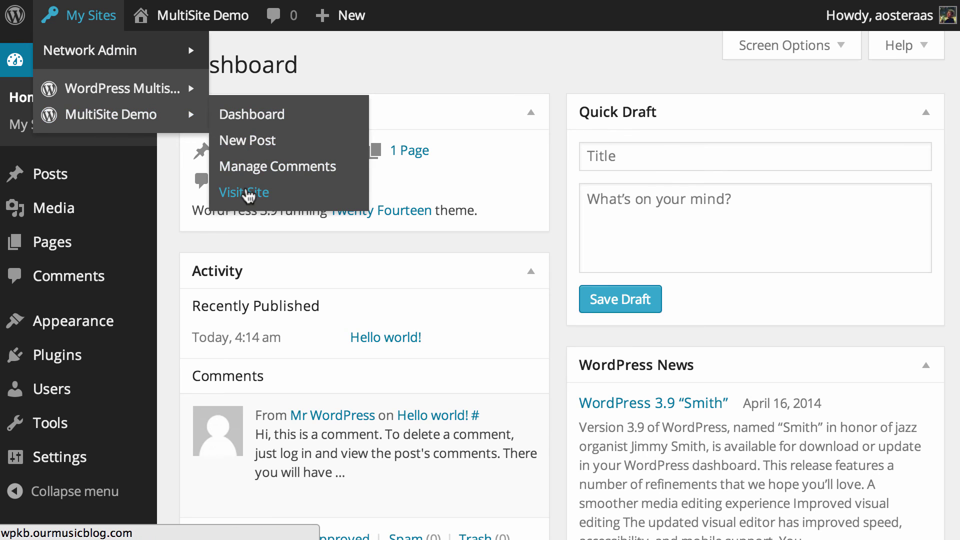
click(245, 191)
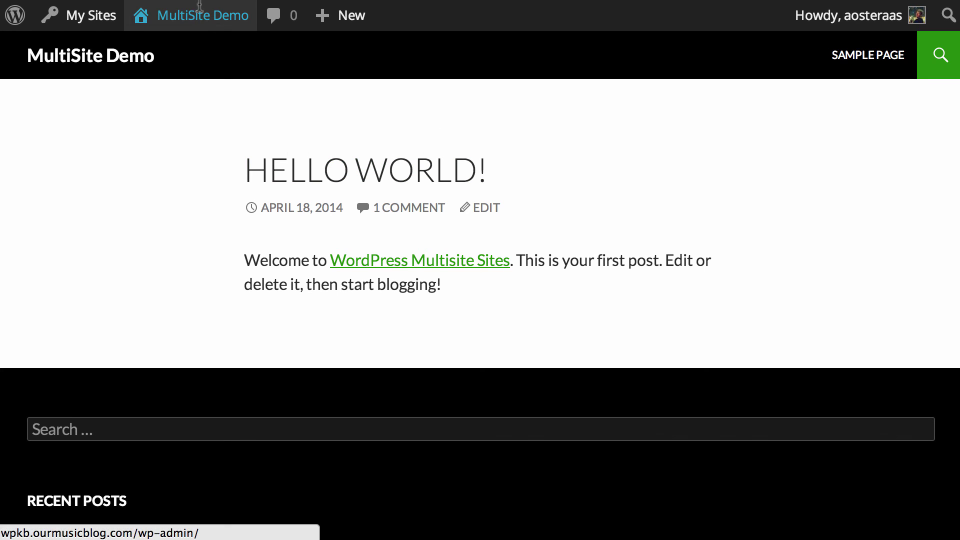
mouse_move(199, 11)
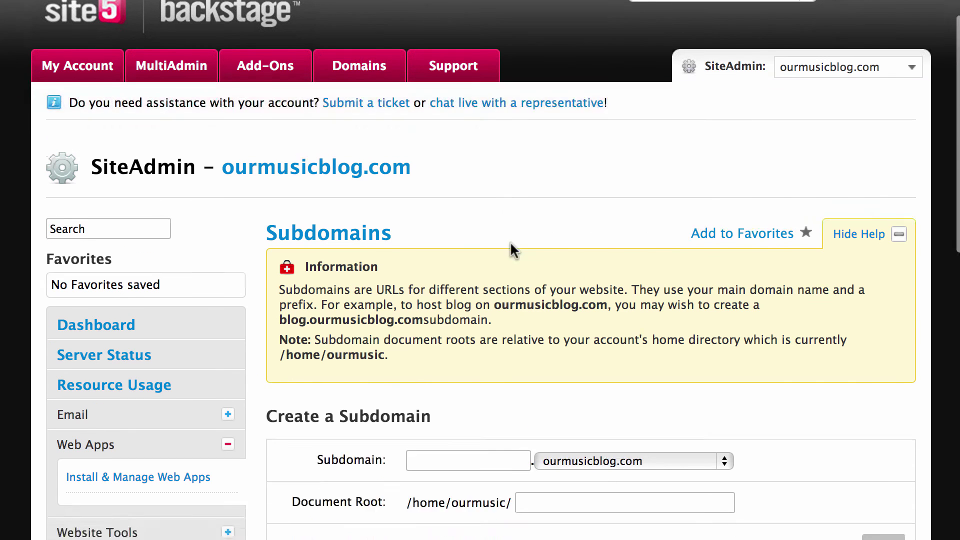
scroll(510, 241, down, 3)
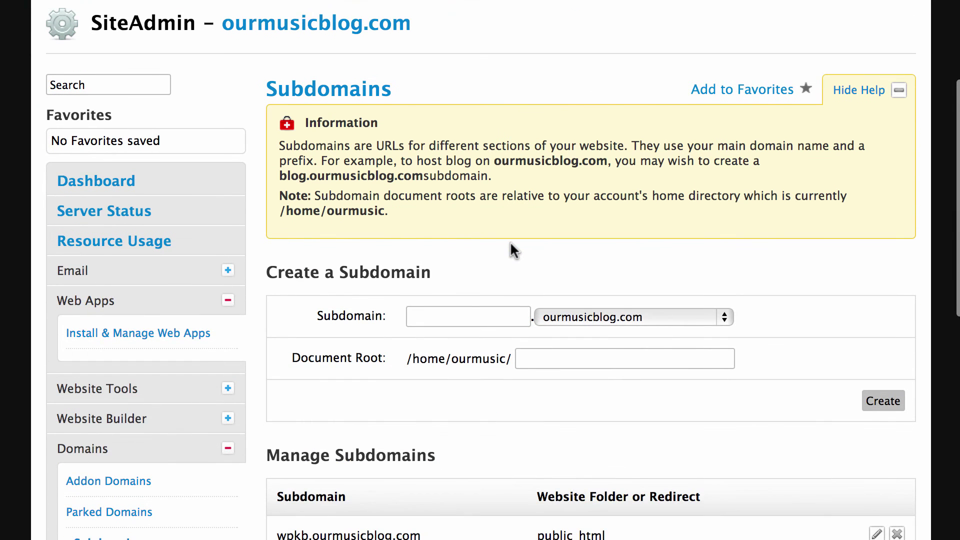
scroll(510, 241, down, 2)
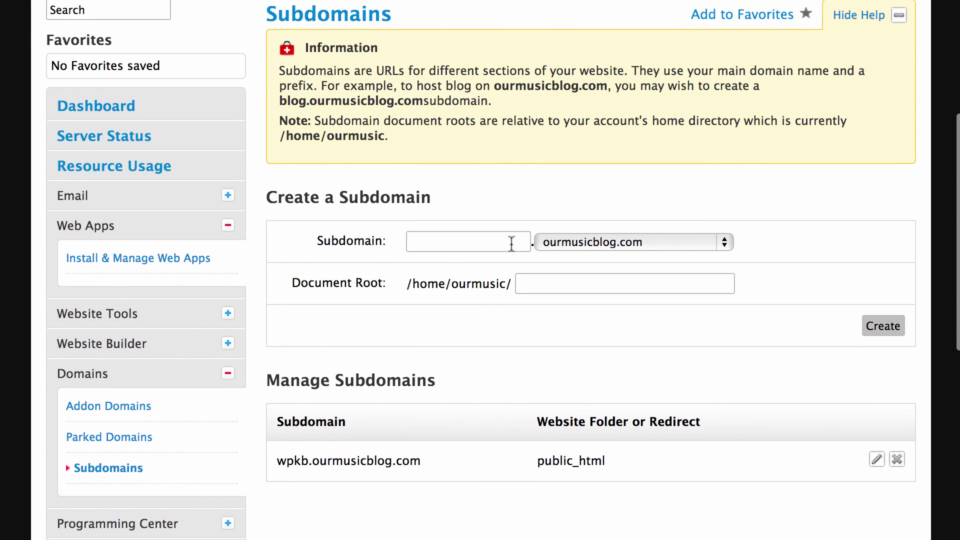
scroll(508, 247, up, 1)
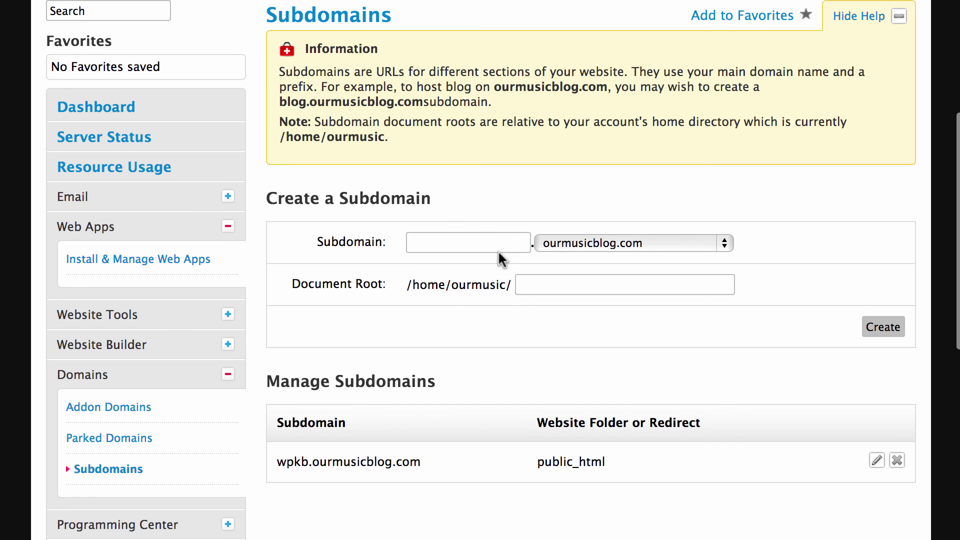
scroll(498, 250, up, 1)
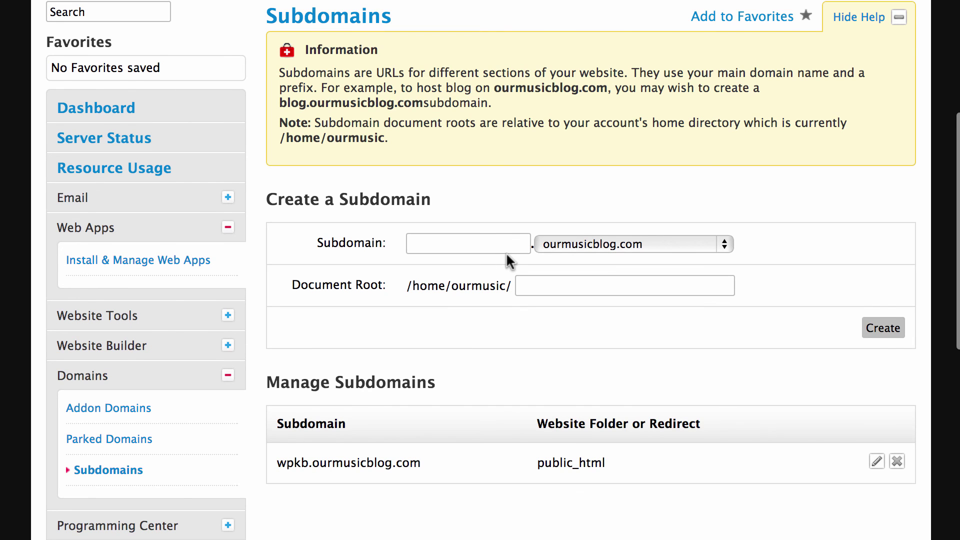